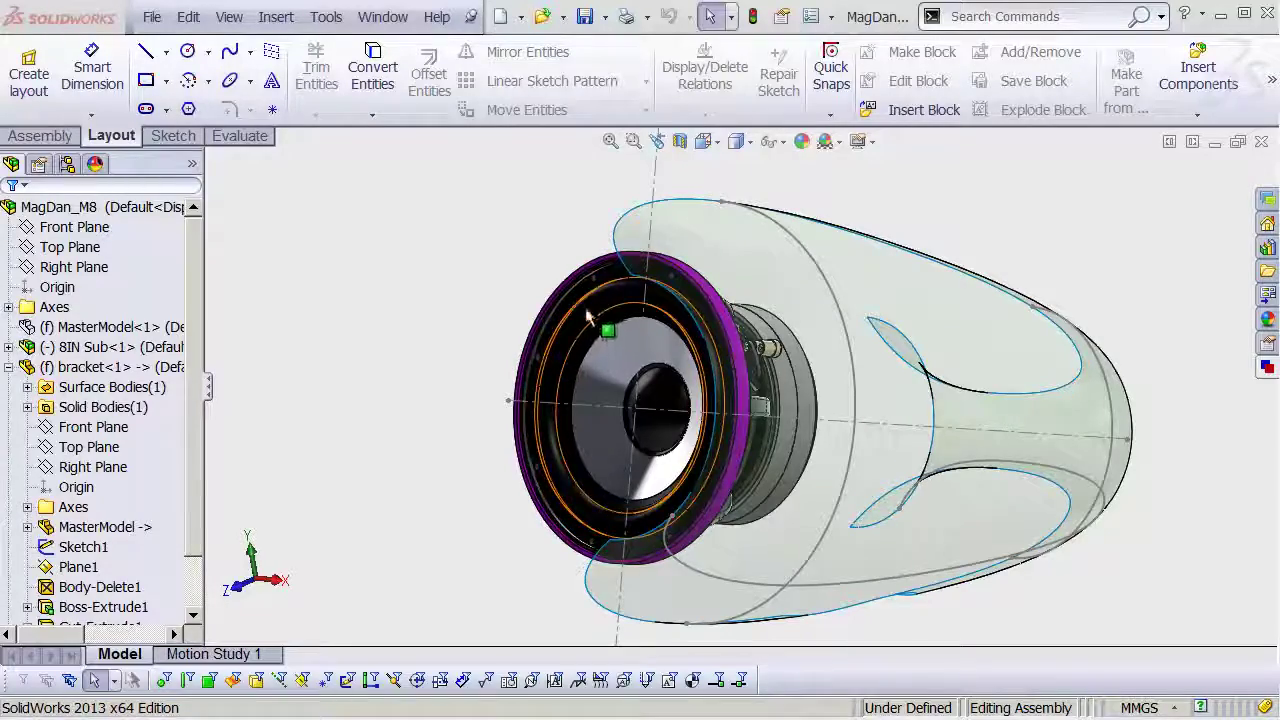
- Drag the under-defined 8IN Sub to swing it freely inside the bracket enclosure
scroll(583, 343, "down", 3)
scroll(498, 262, "down", 3)
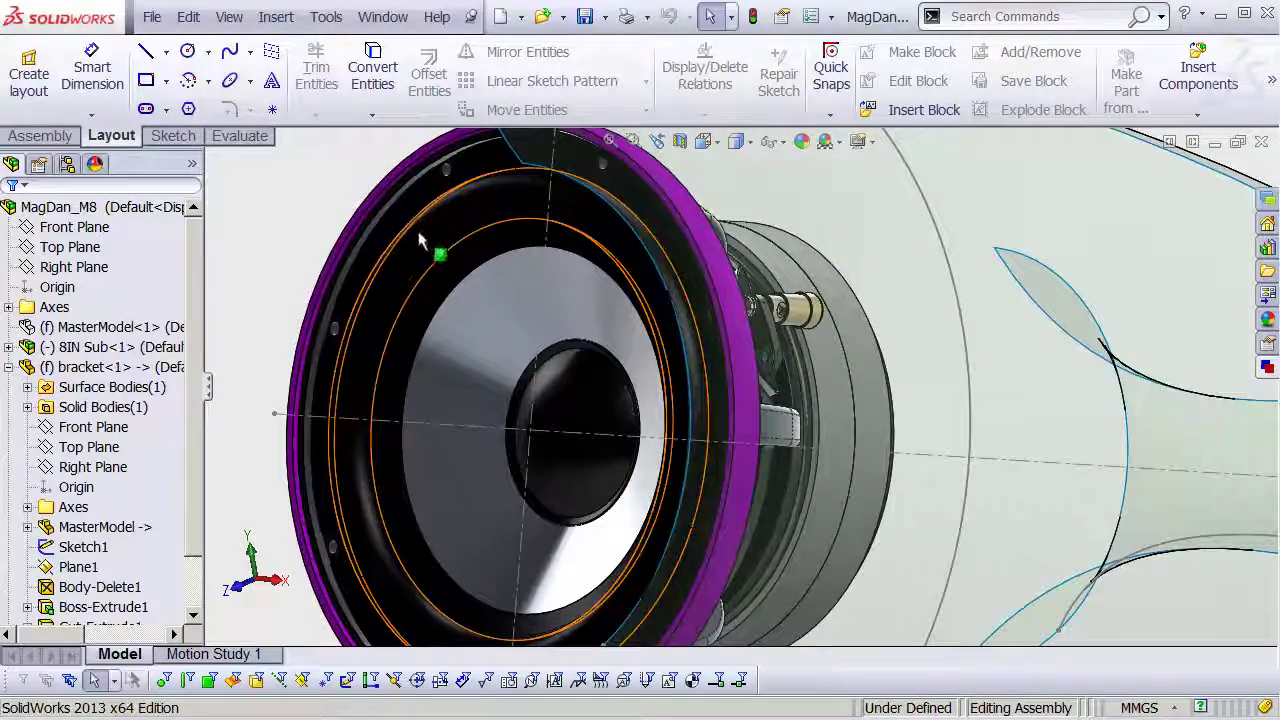
mouse_move(422, 245)
left_mouse_down()
mouse_move(293, 285)
mouse_move(307, 358)
left_mouse_up()
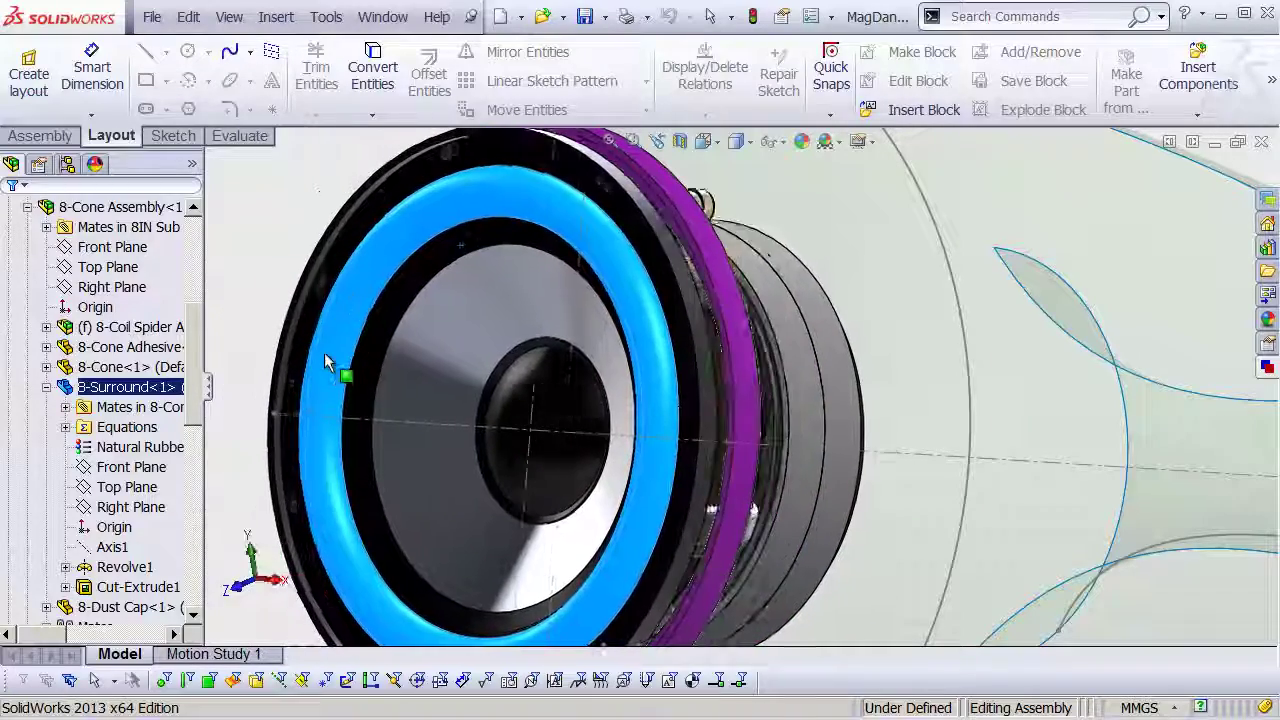
middle_click_drag(307, 358, 386, 357, "shift")
middle_click_drag(466, 371, 397, 310, "ctrl")
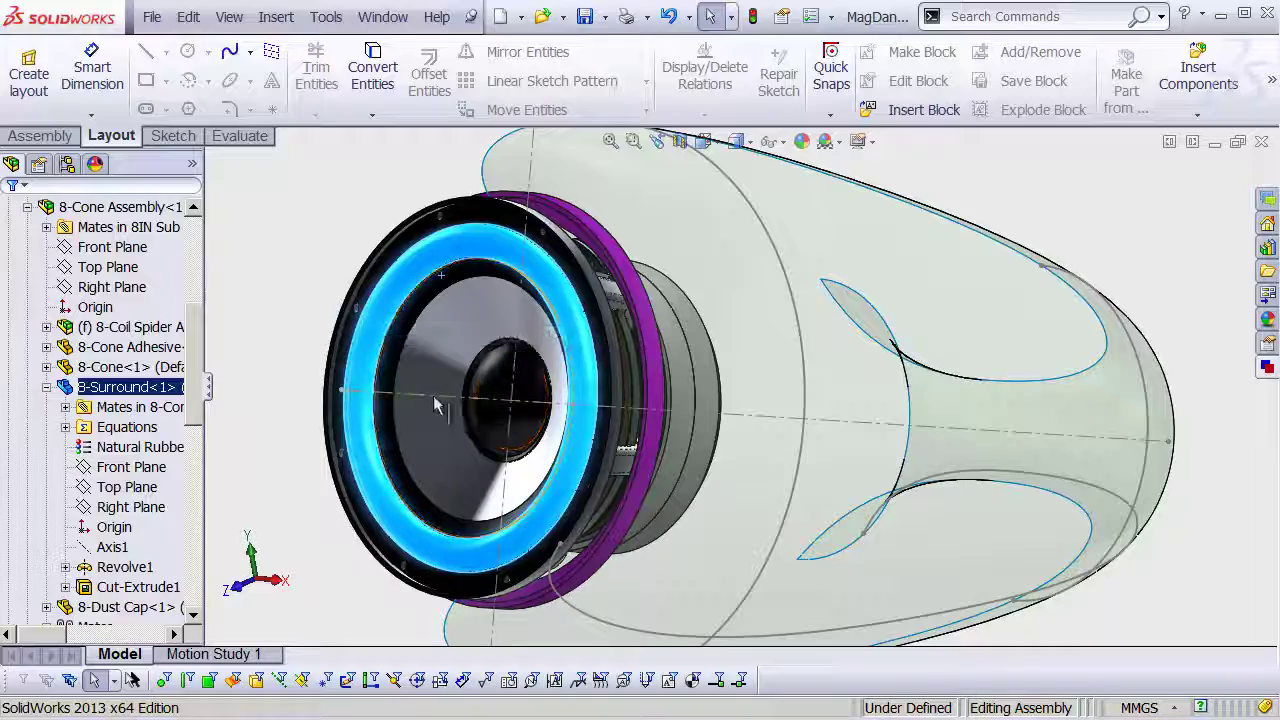
left_click(435, 405)
- Turn the subwoofer toward the viewer, then orbit and zoom in on its rear
mouse_move(530, 330)
middle_mouse_down()
mouse_move(676, 398)
mouse_move(442, 334)
middle_mouse_up()
left_click(443, 335)
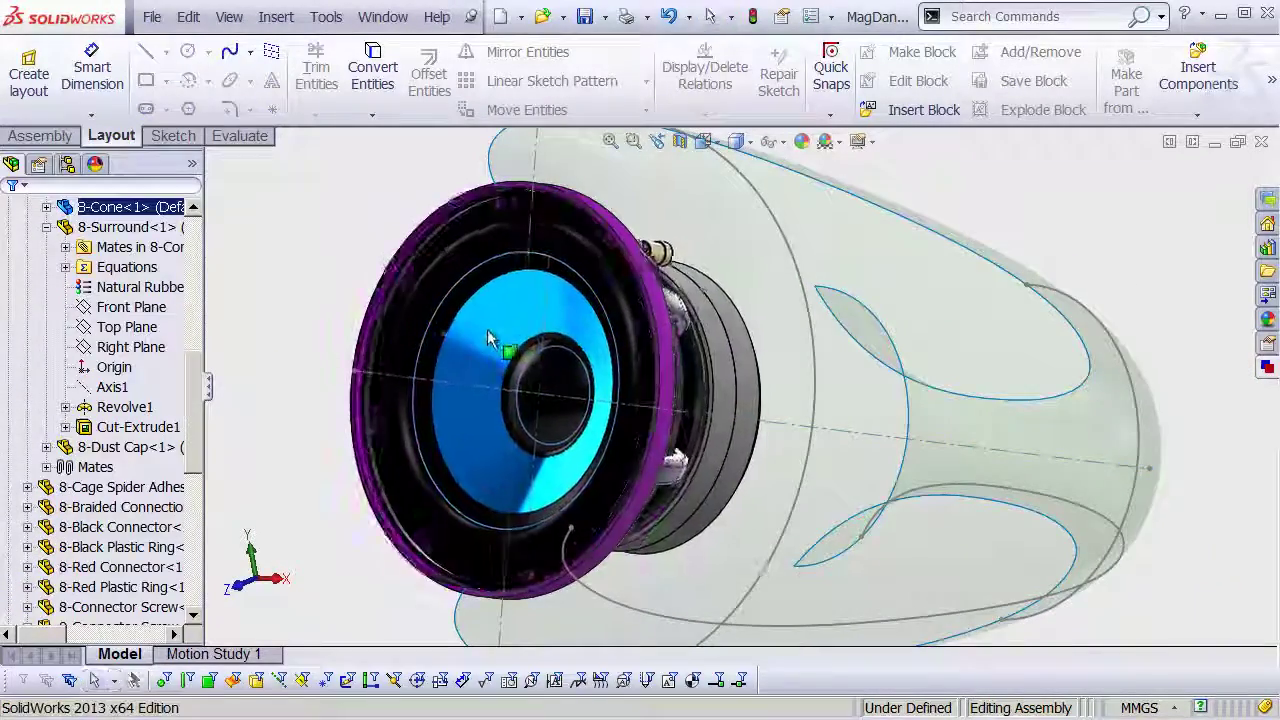
mouse_move(490, 338)
left_mouse_down()
mouse_move(446, 369)
mouse_move(300, 370)
mouse_move(435, 373)
mouse_move(405, 342)
mouse_move(359, 401)
mouse_move(449, 366)
mouse_move(425, 300)
mouse_move(417, 210)
left_mouse_up()
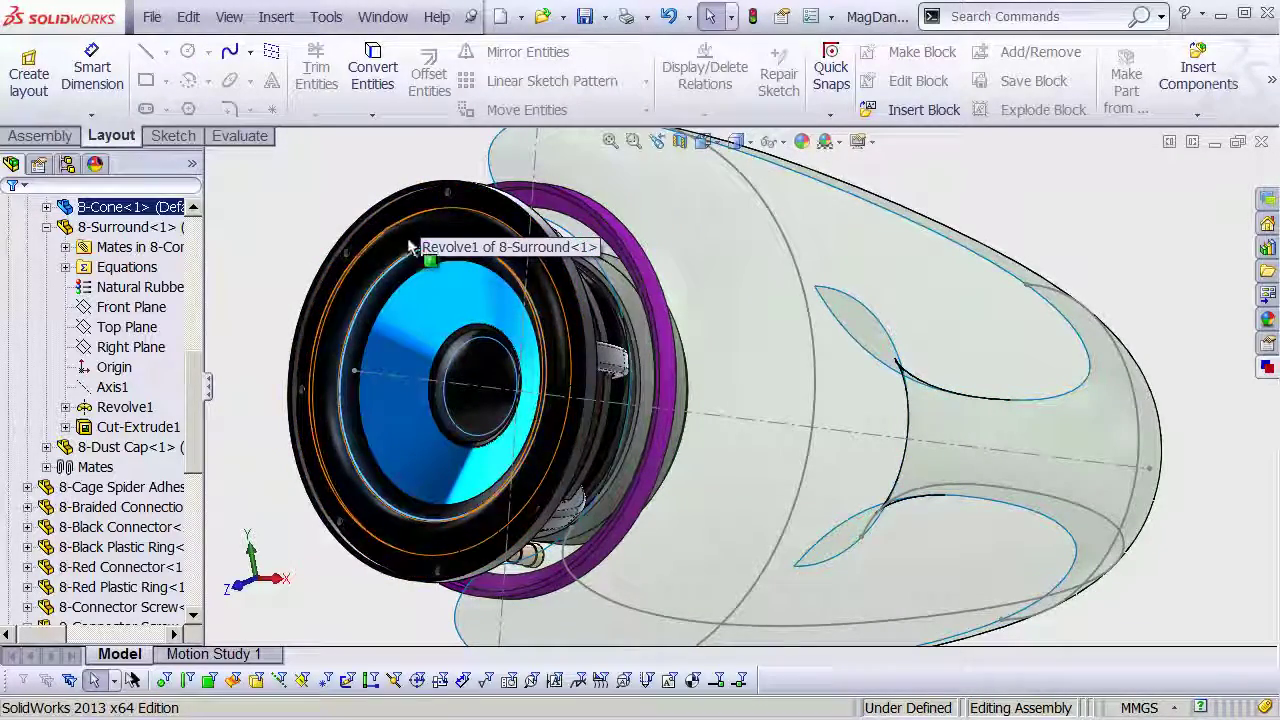
middle_click_drag(386, 232, 626, 220)
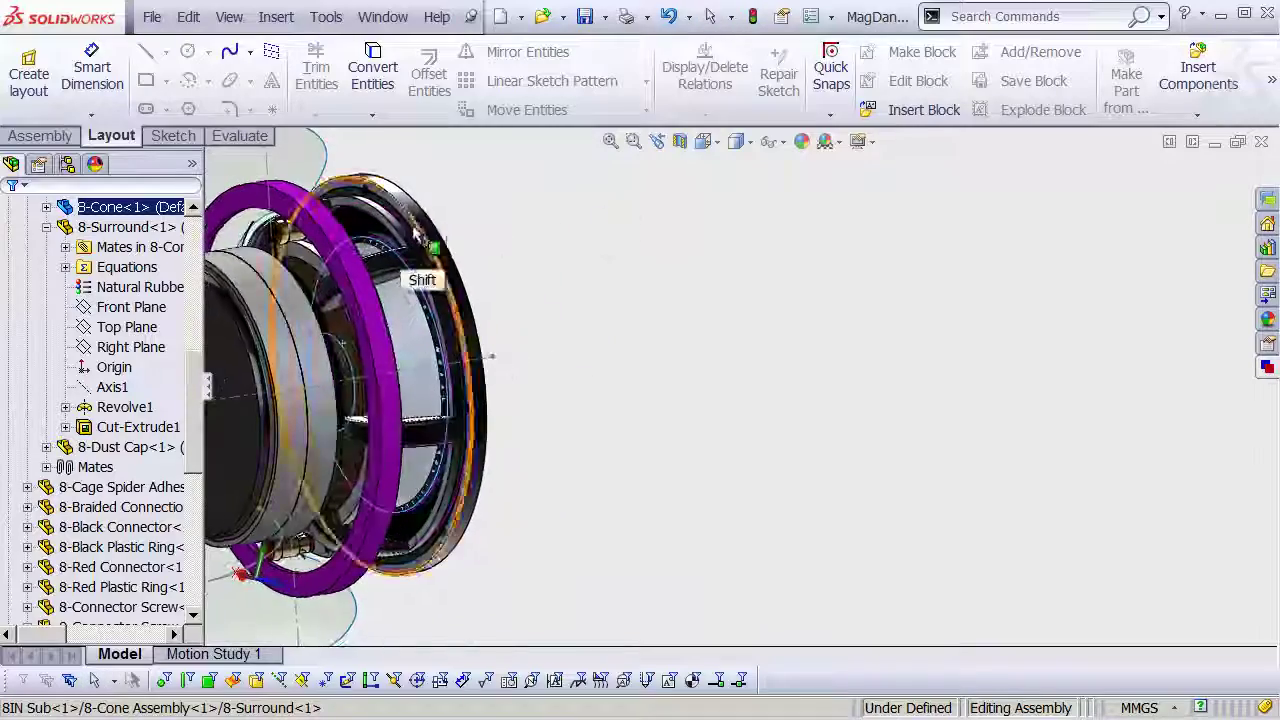
mouse_move(400, 250)
middle_mouse_down("shift")
mouse_move(363, 229)
mouse_move(560, 260)
mouse_move(707, 238)
mouse_move(709, 363)
mouse_move(800, 380)
middle_mouse_up("shift")
- Collapse the 8-Cone Assembly and 8IN Sub branches, frame the purple gasket ring, and select 8IN Sub<1>
scroll(195, 390, "up", 4)
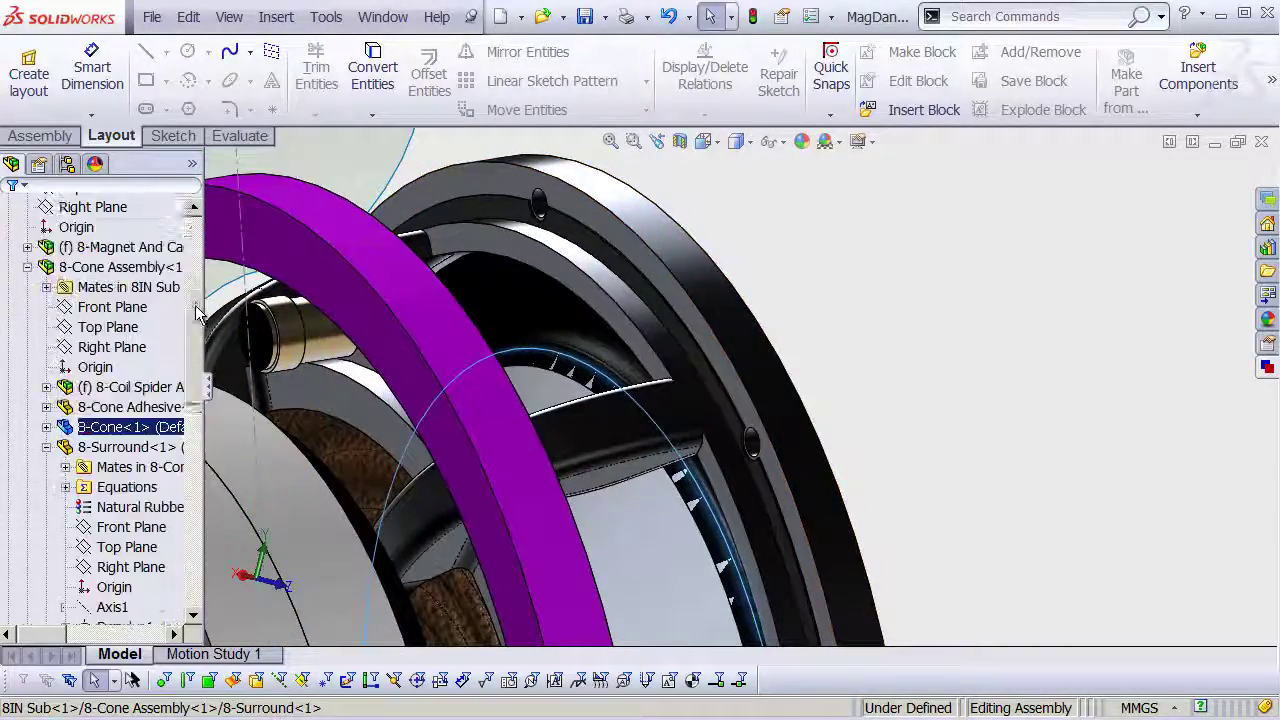
scroll(120, 330, "up", 1)
left_click(27, 327)
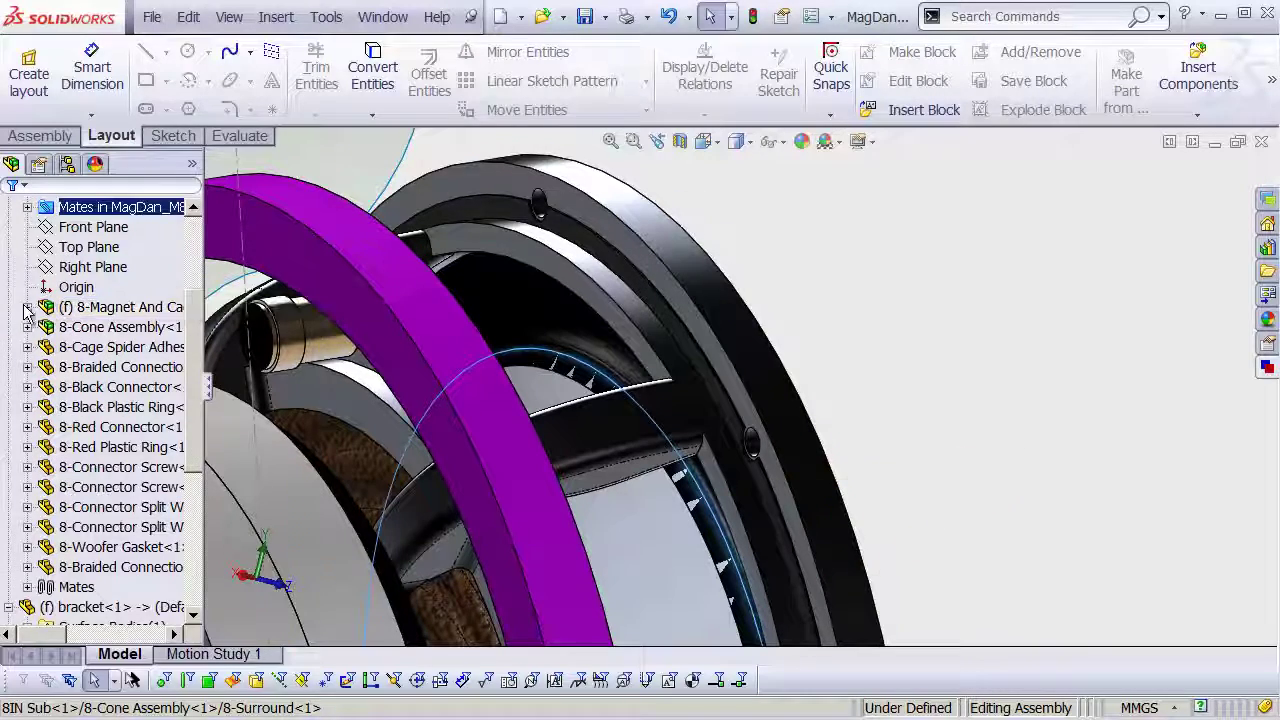
scroll(60, 327, "up", 3)
scroll(60, 340, "up", 1)
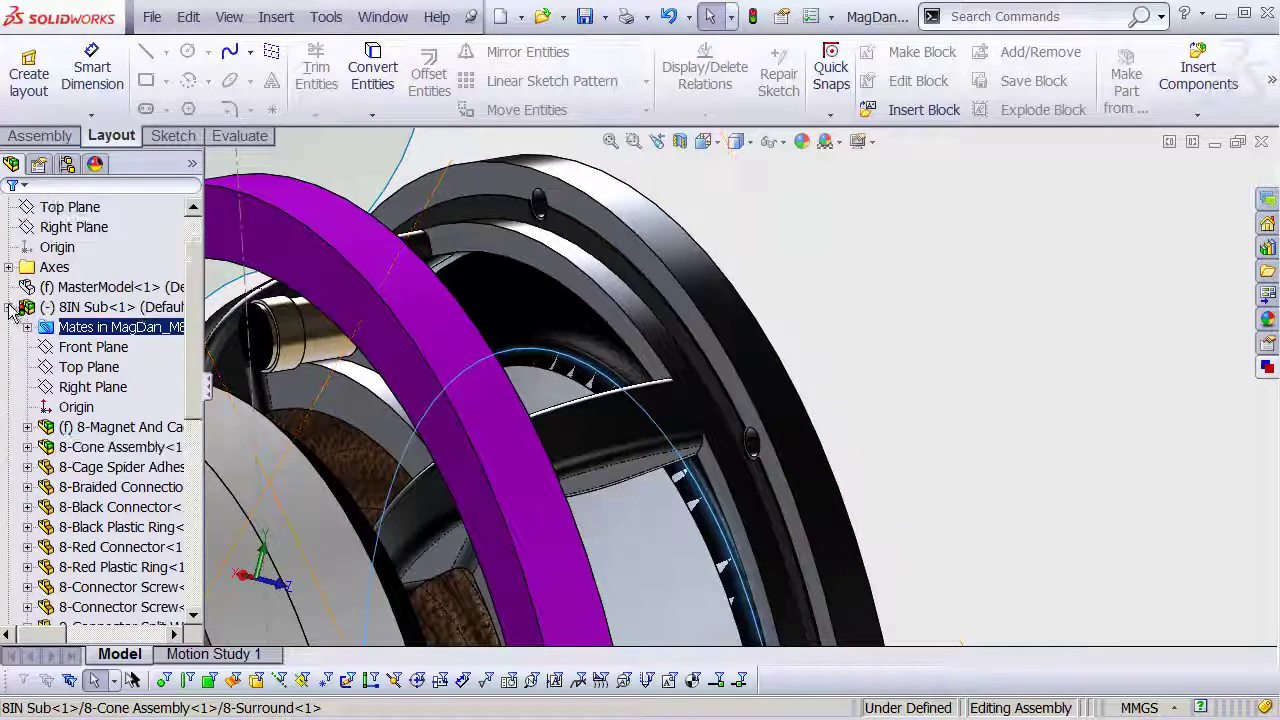
left_click(8, 307)
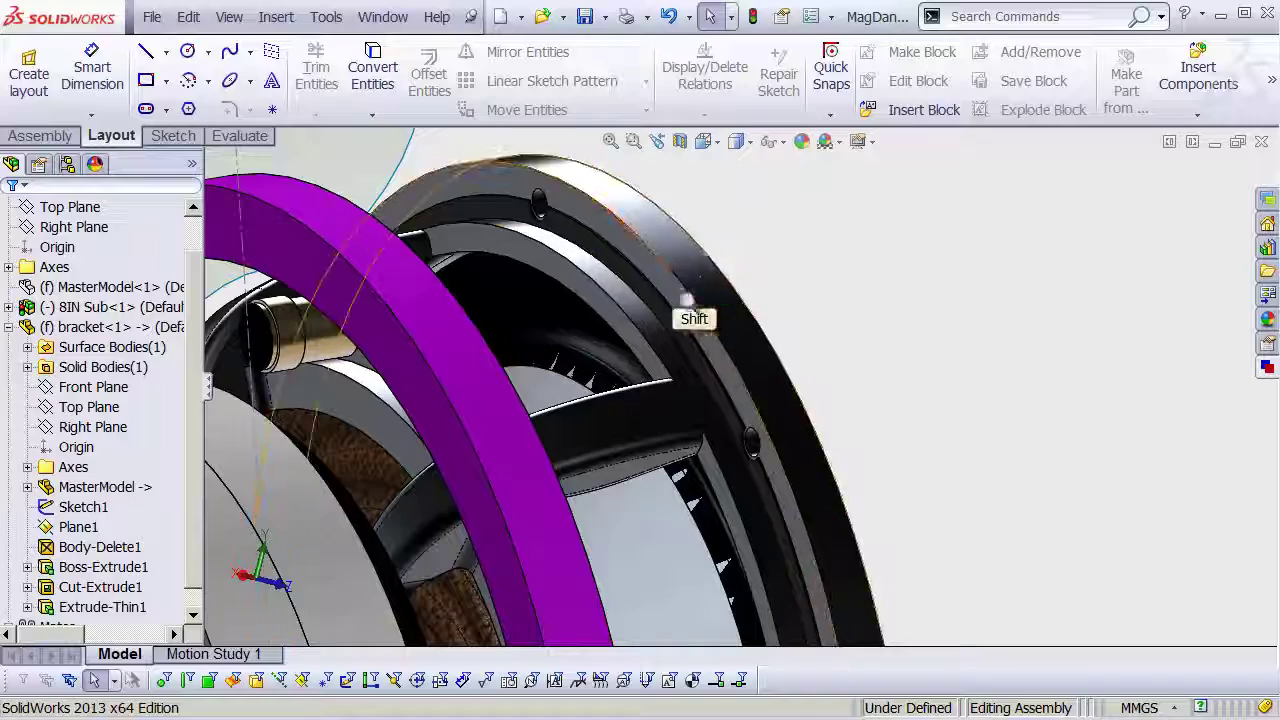
middle_click_drag(686, 317, 705, 215, "shift")
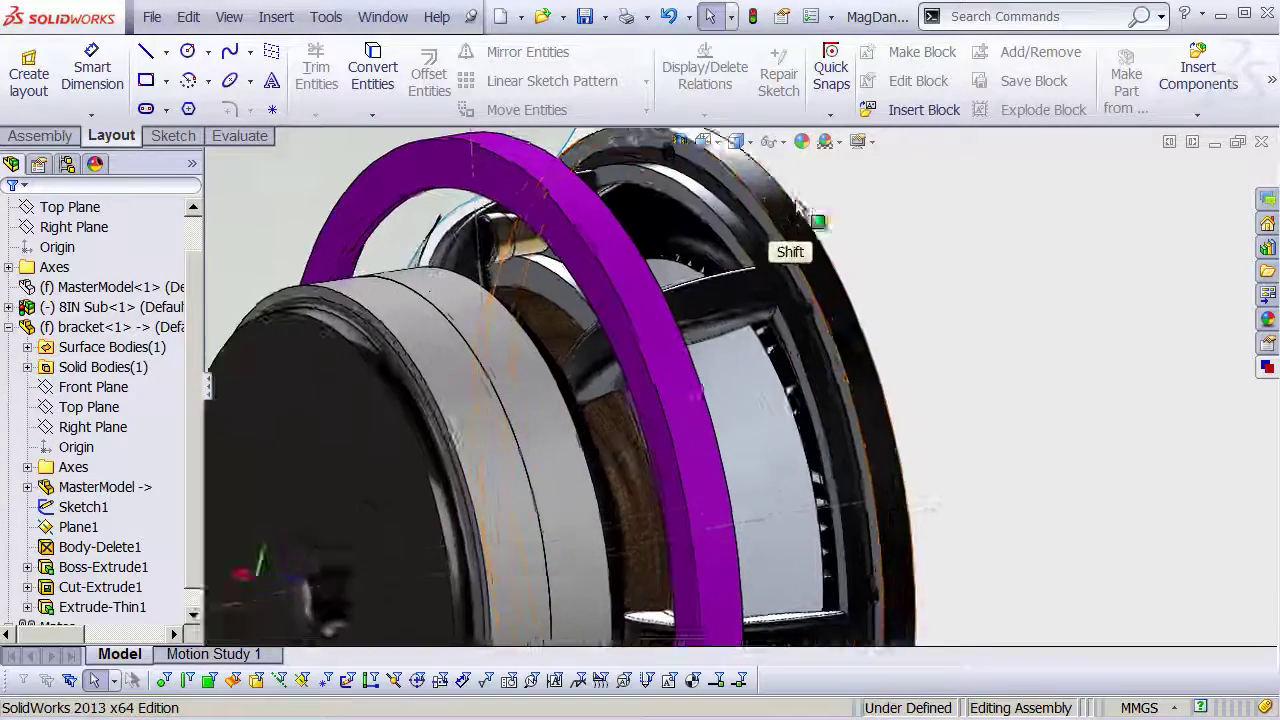
middle_click_drag(814, 214, 556, 296, "shift")
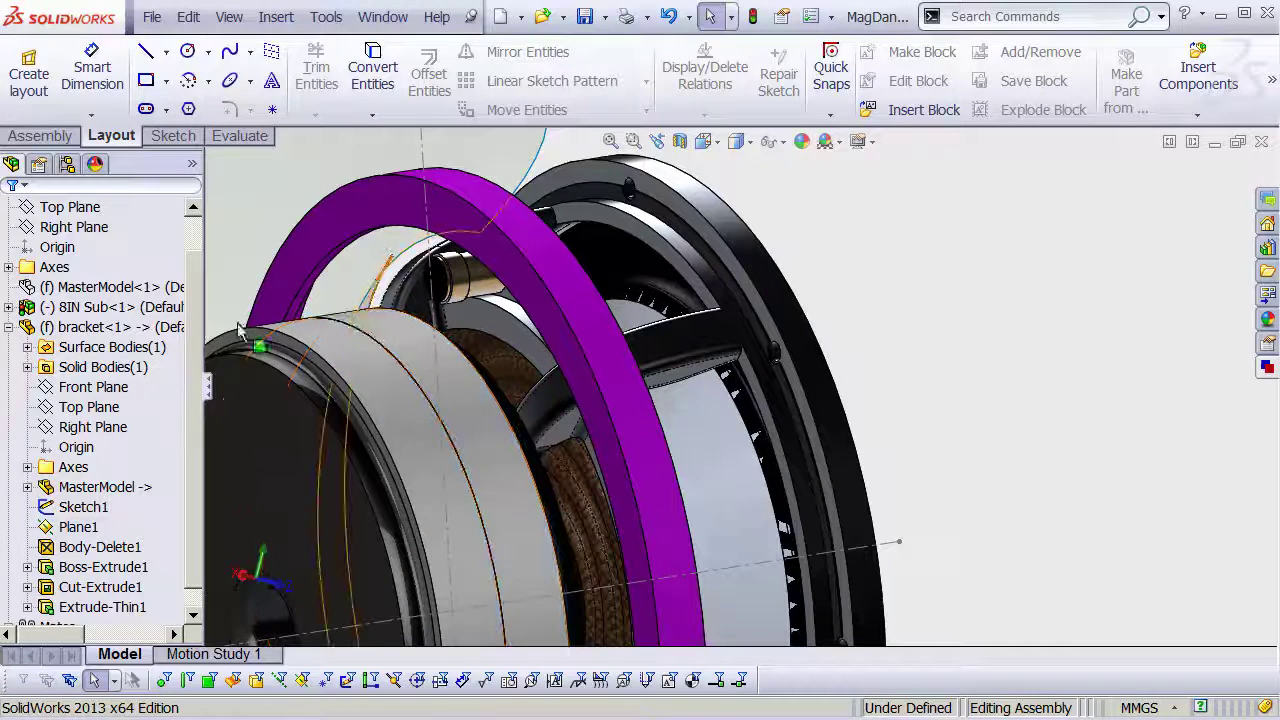
left_click(179, 312)
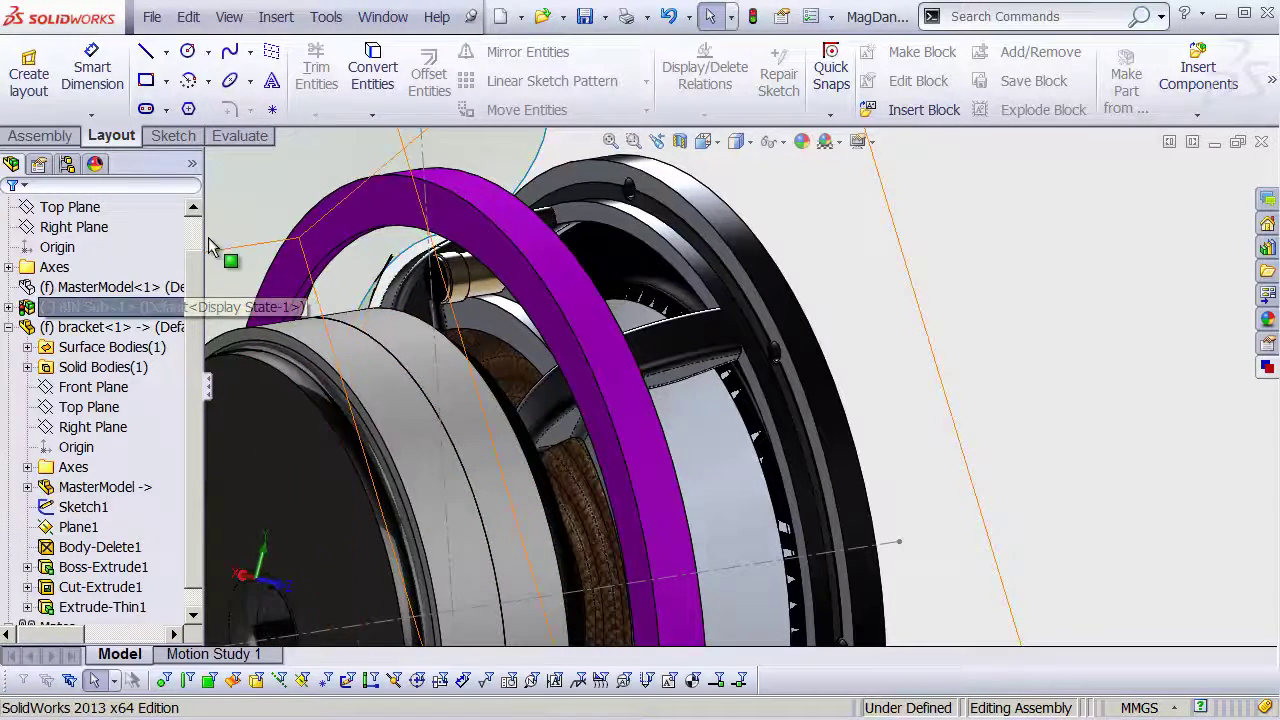
- Show the Display Pane and open the component-level Appearance editor for 8IN Sub
left_click(194, 167)
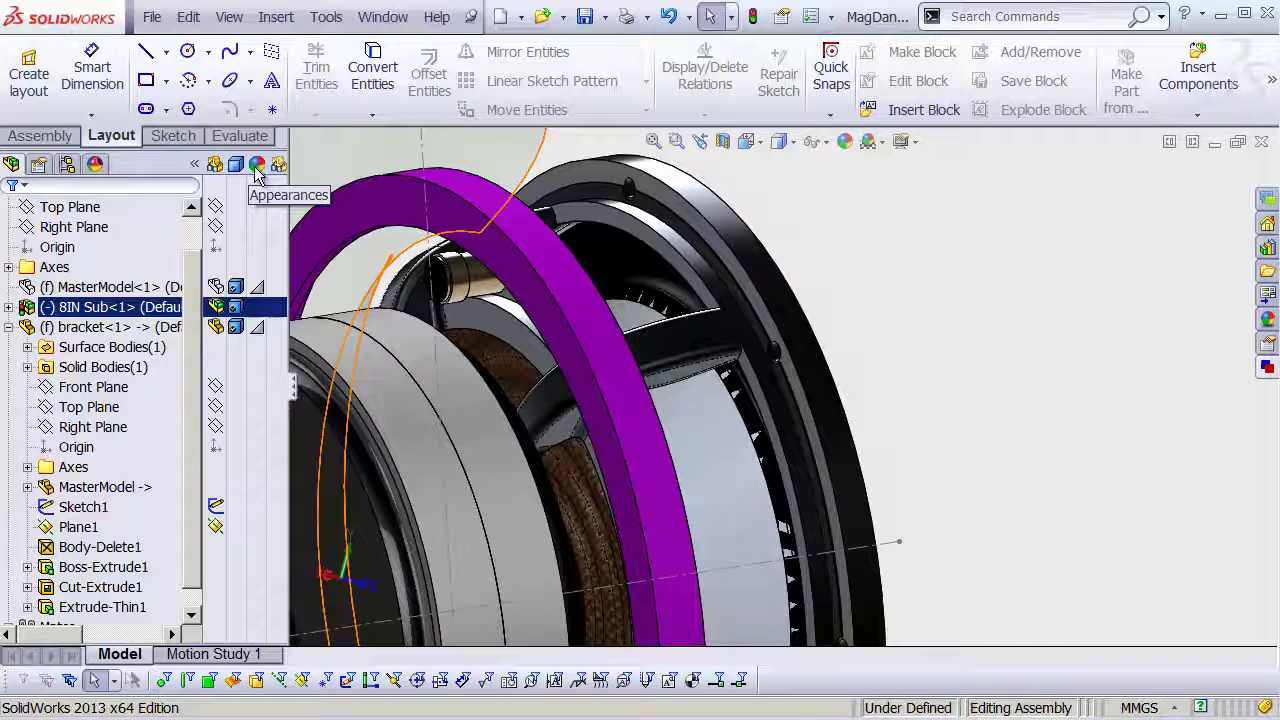
left_click(258, 208)
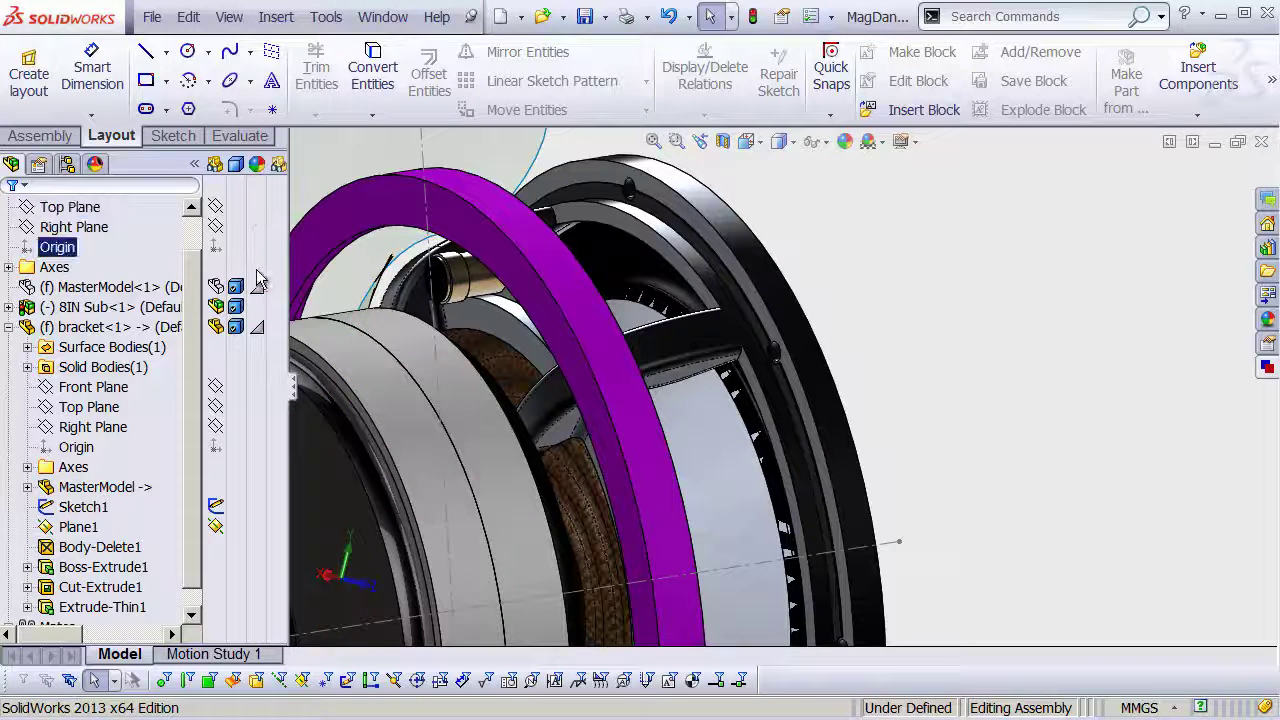
left_click(254, 308)
left_click(258, 312)
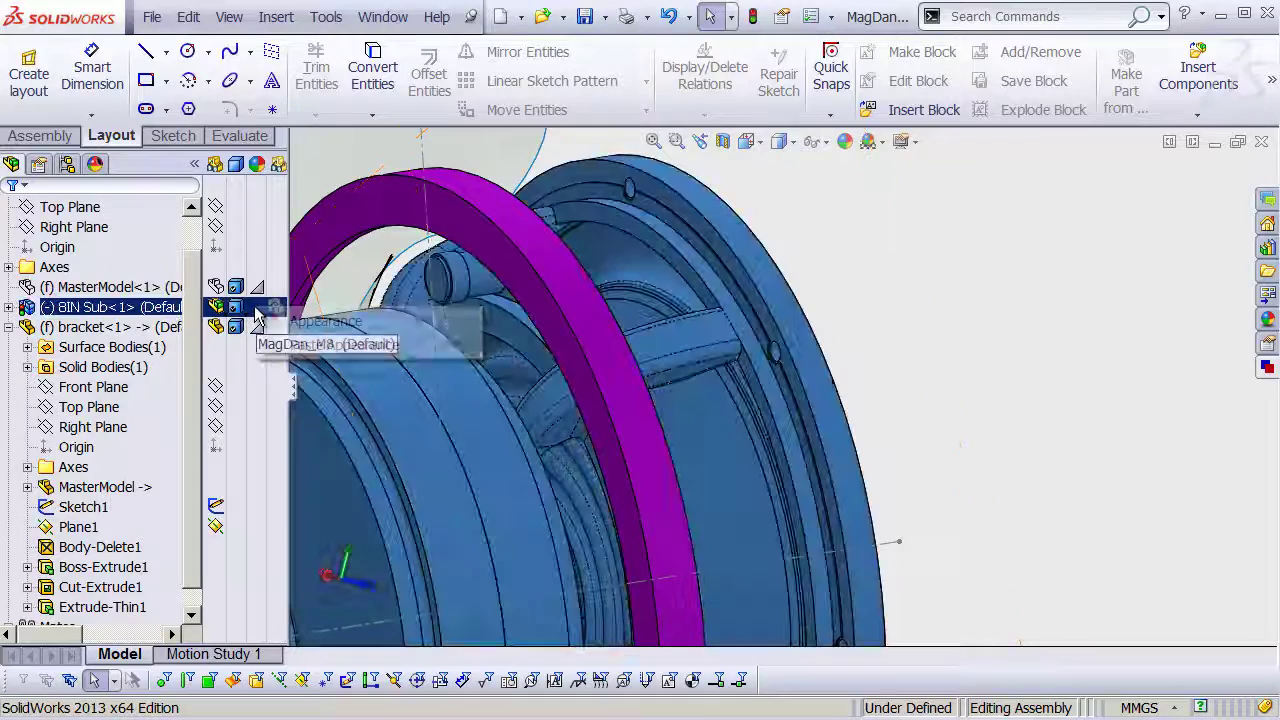
left_click(282, 324)
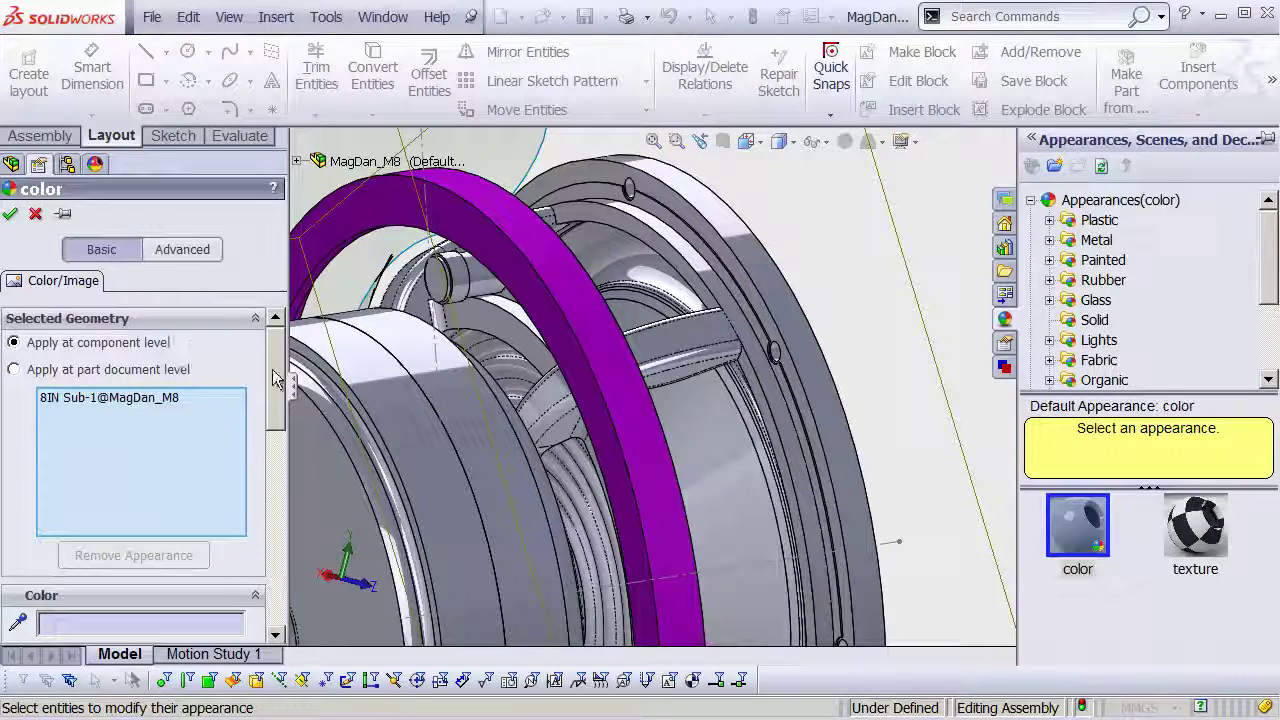
- Color the 8IN Sub pale yellow with Illumination reflection amount 0.020 and apply it
left_click_drag(278, 378, 290, 457)
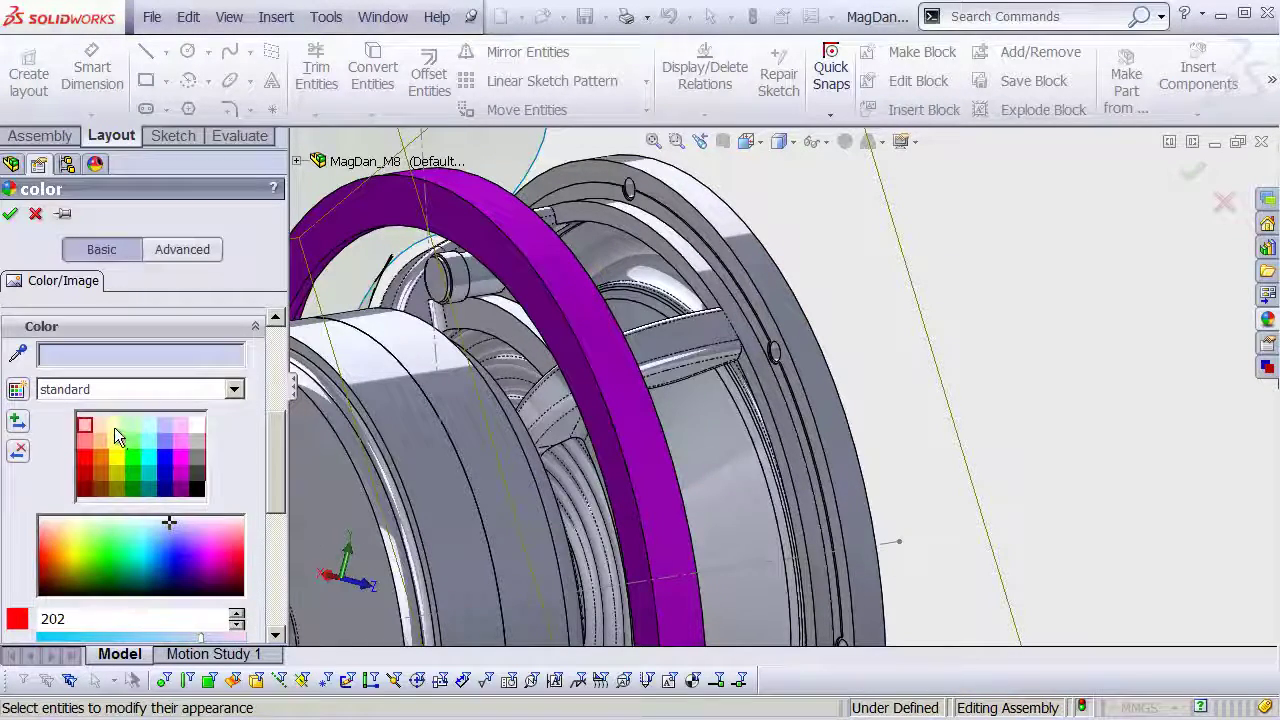
left_click(115, 427)
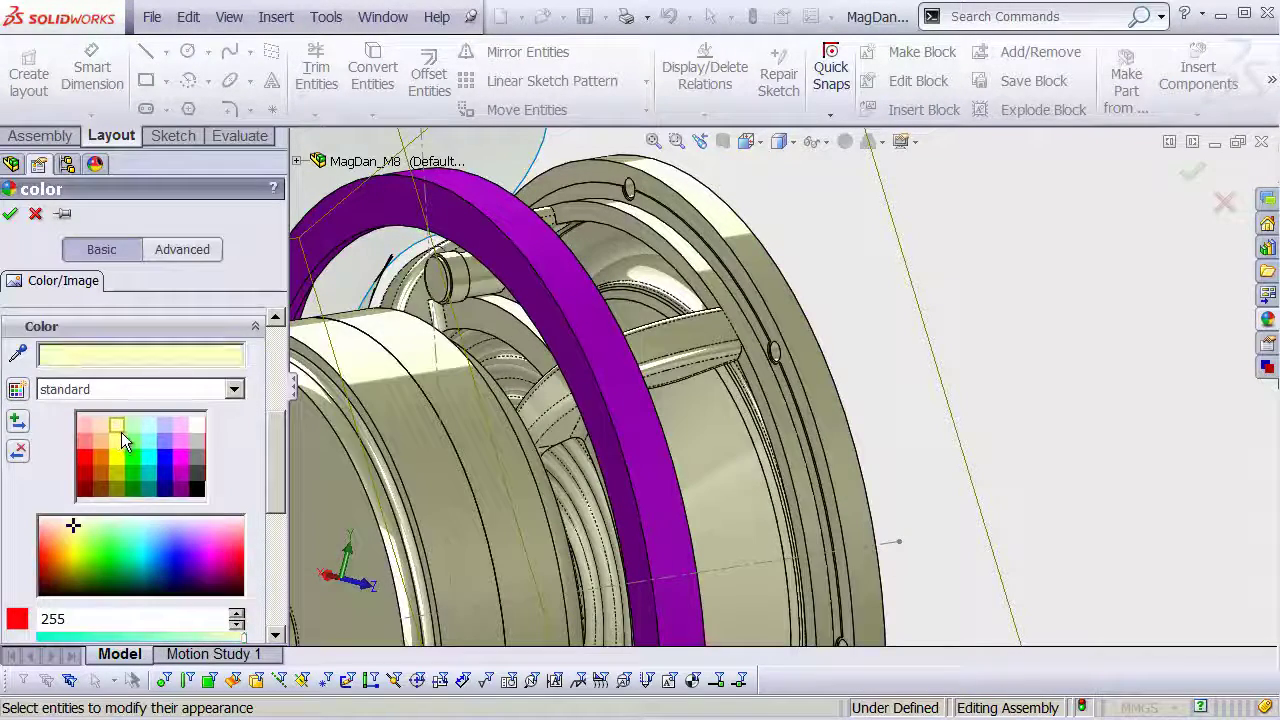
left_click(197, 252)
left_click(88, 301)
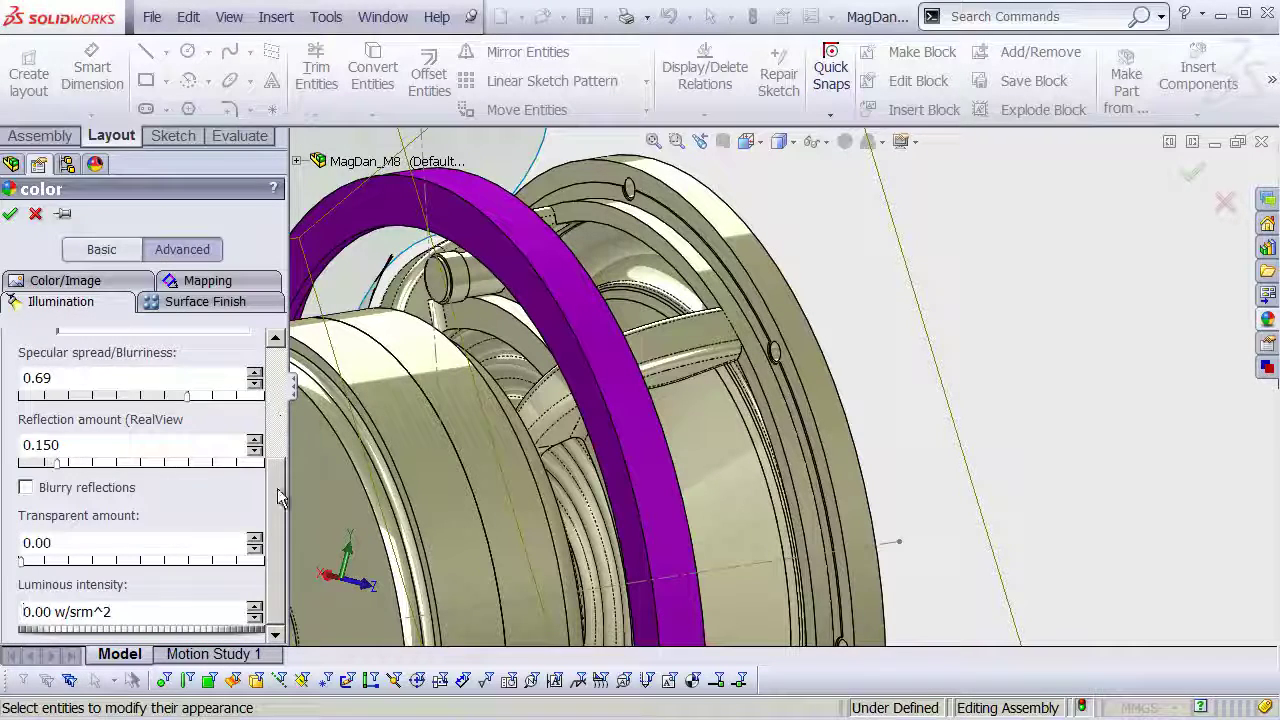
left_click_drag(58, 464, 28, 464)
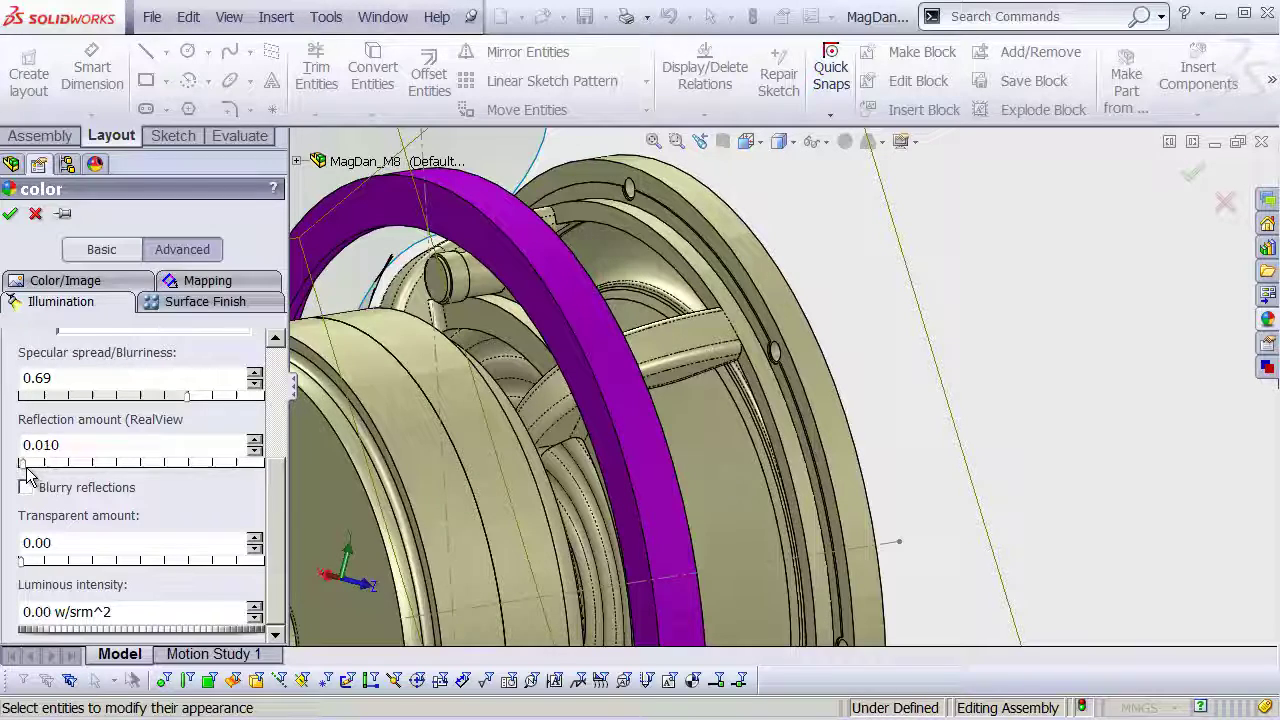
left_click(10, 216)
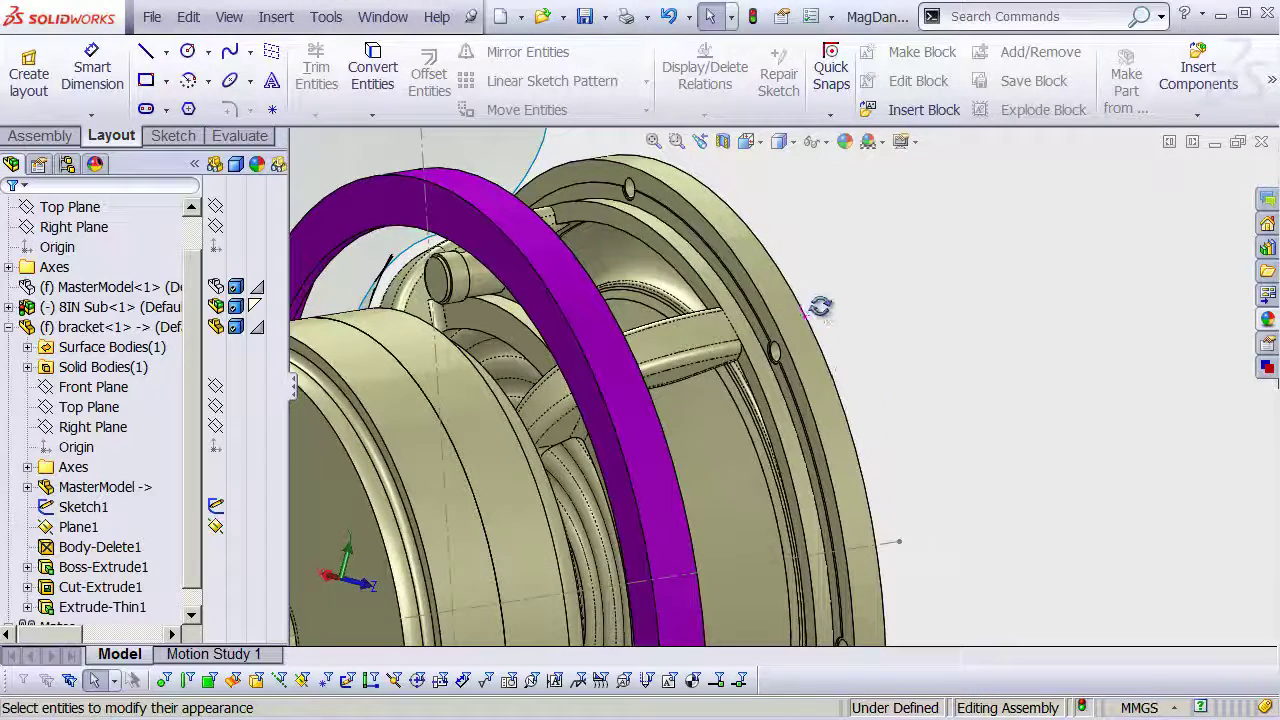
- Hide the bracket's MasterModel surface body, keeping the bracket component itself shown, and zoom on the rim
mouse_move(820, 307)
middle_mouse_down()
mouse_move(777, 271)
mouse_move(850, 275)
mouse_move(806, 277)
mouse_move(833, 301)
mouse_move(826, 277)
mouse_move(708, 443)
mouse_move(790, 327)
mouse_move(710, 400)
middle_mouse_up()
left_click(489, 305)
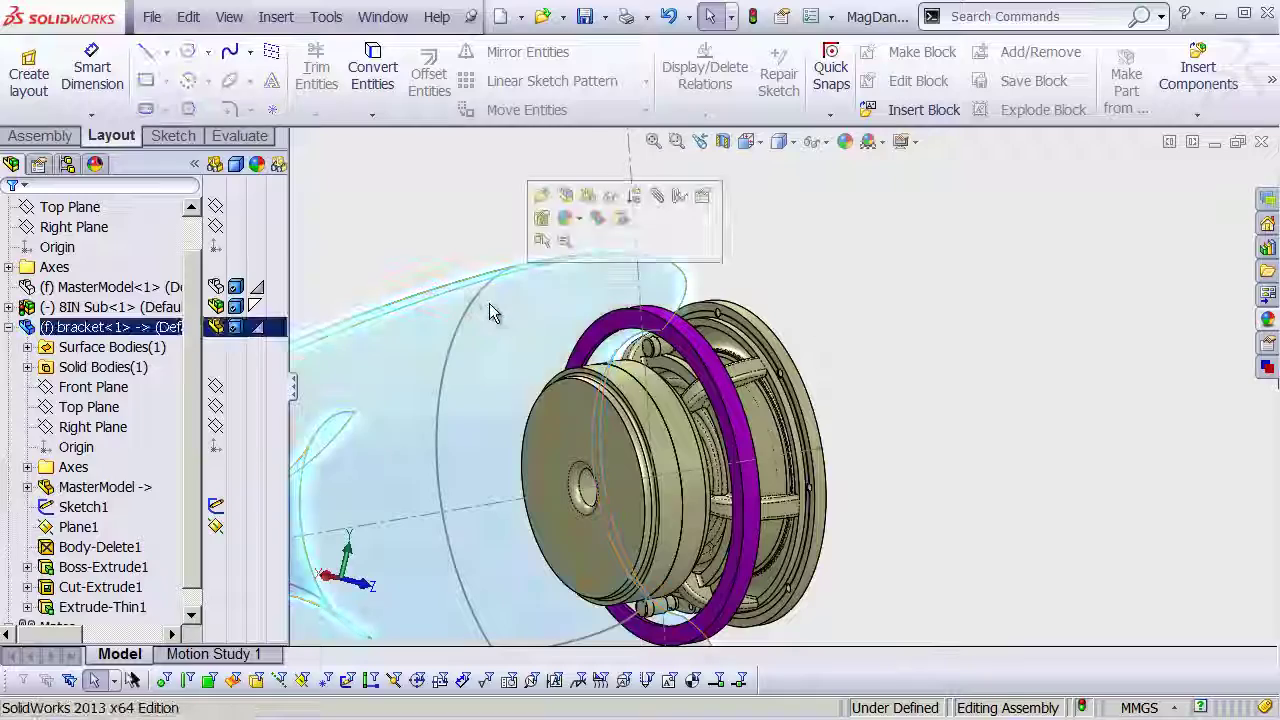
left_click(566, 197)
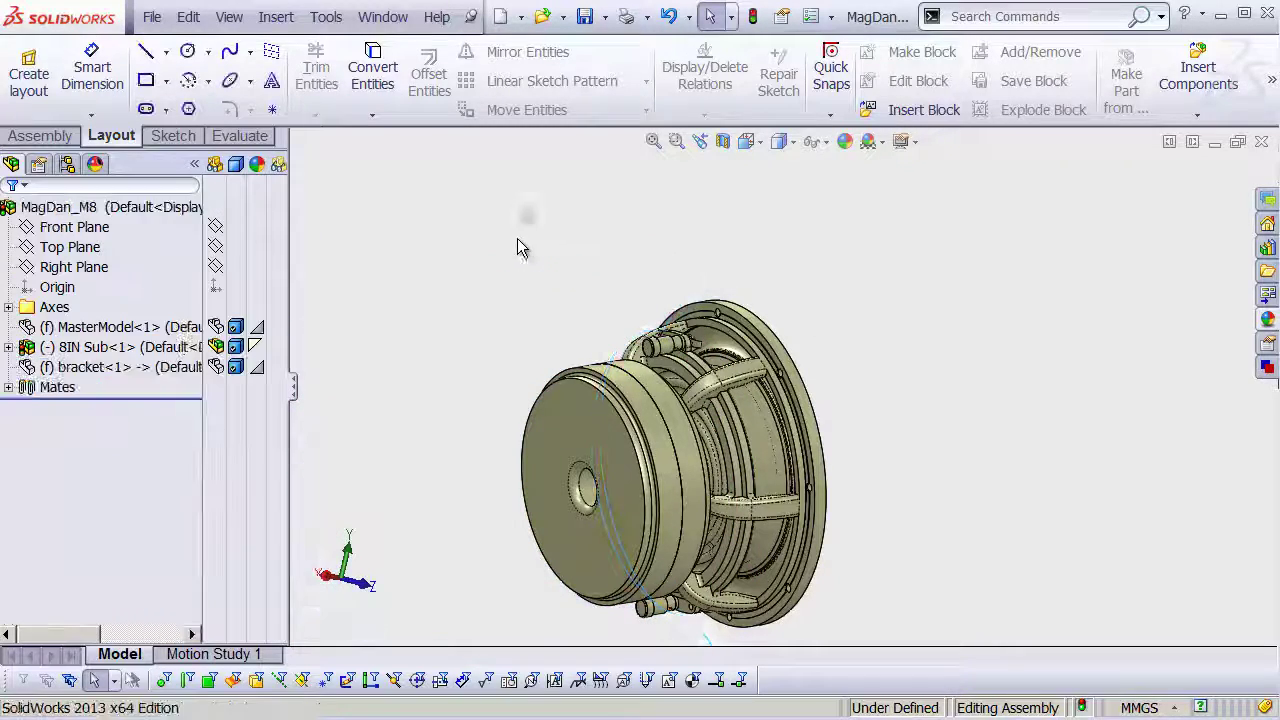
right_click(58, 367)
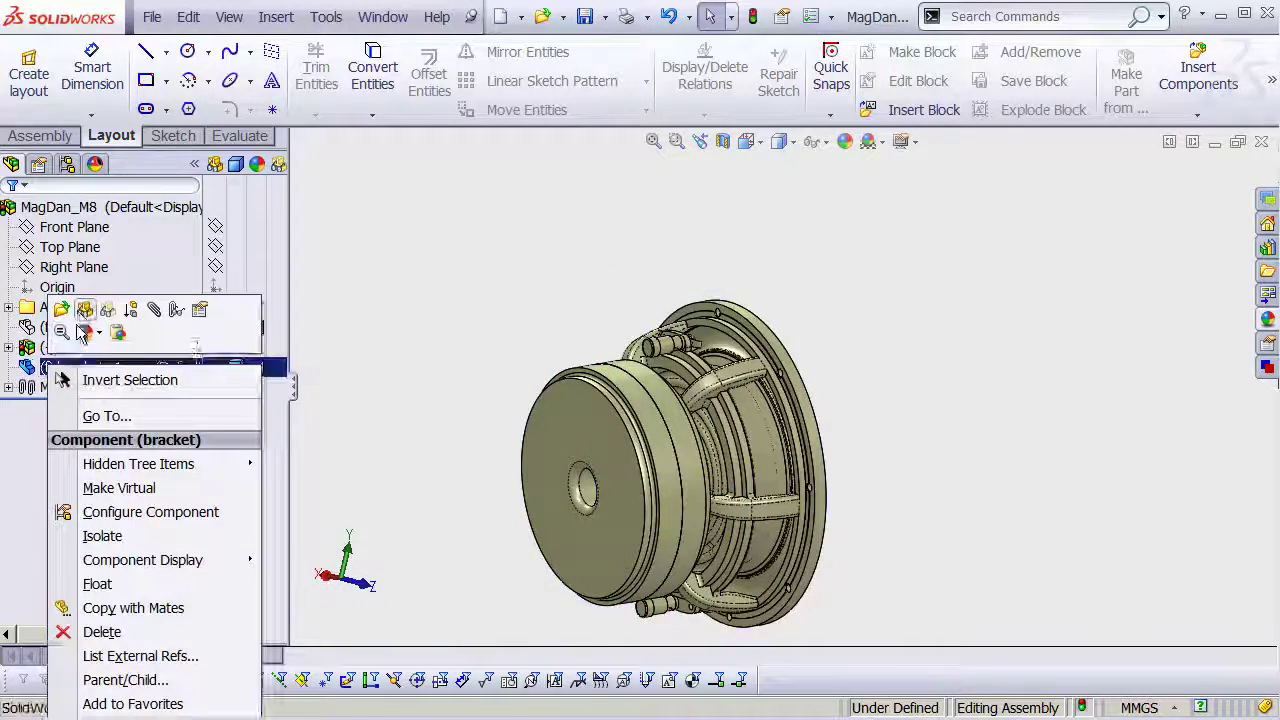
left_click(84, 309)
right_click(97, 405)
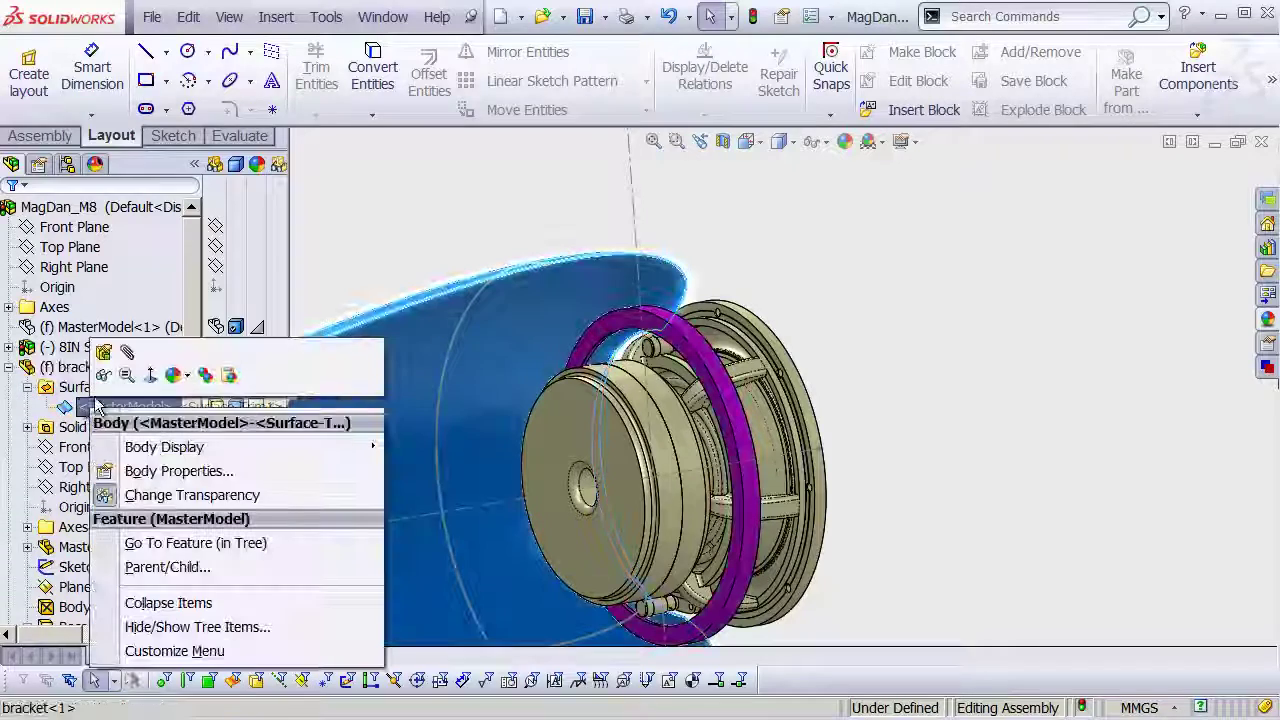
left_click(104, 379)
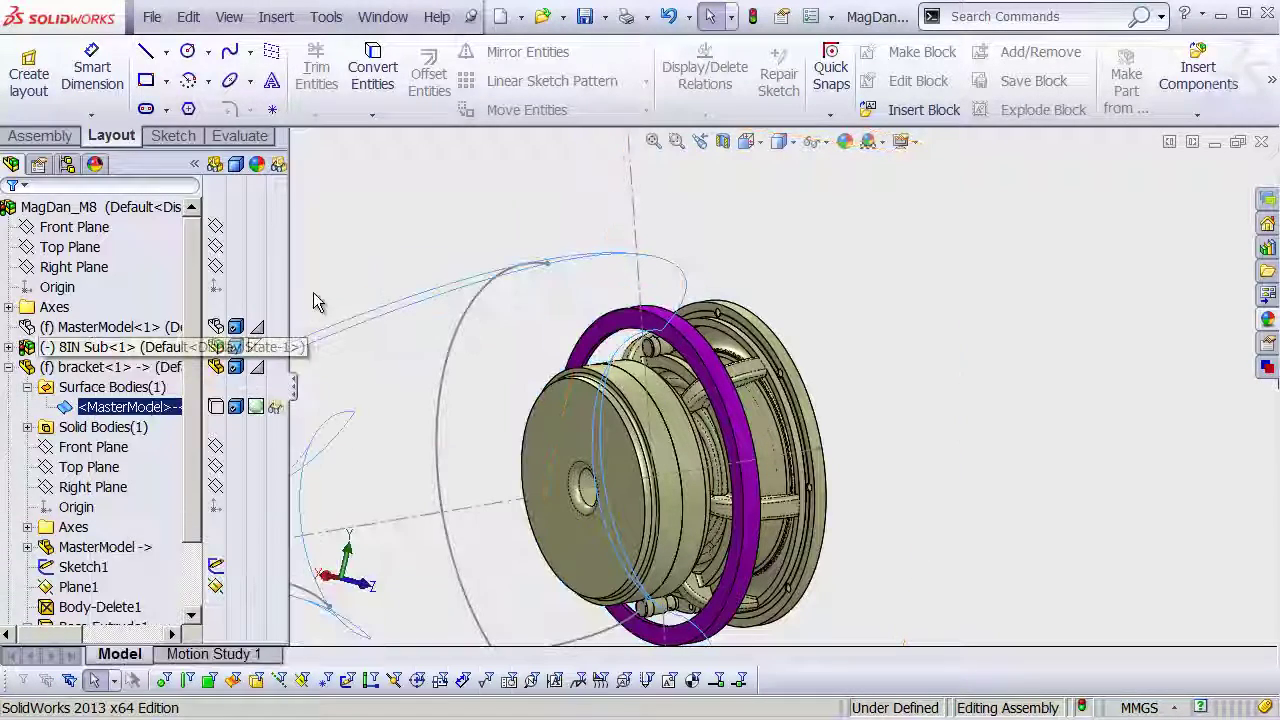
key("Escape")
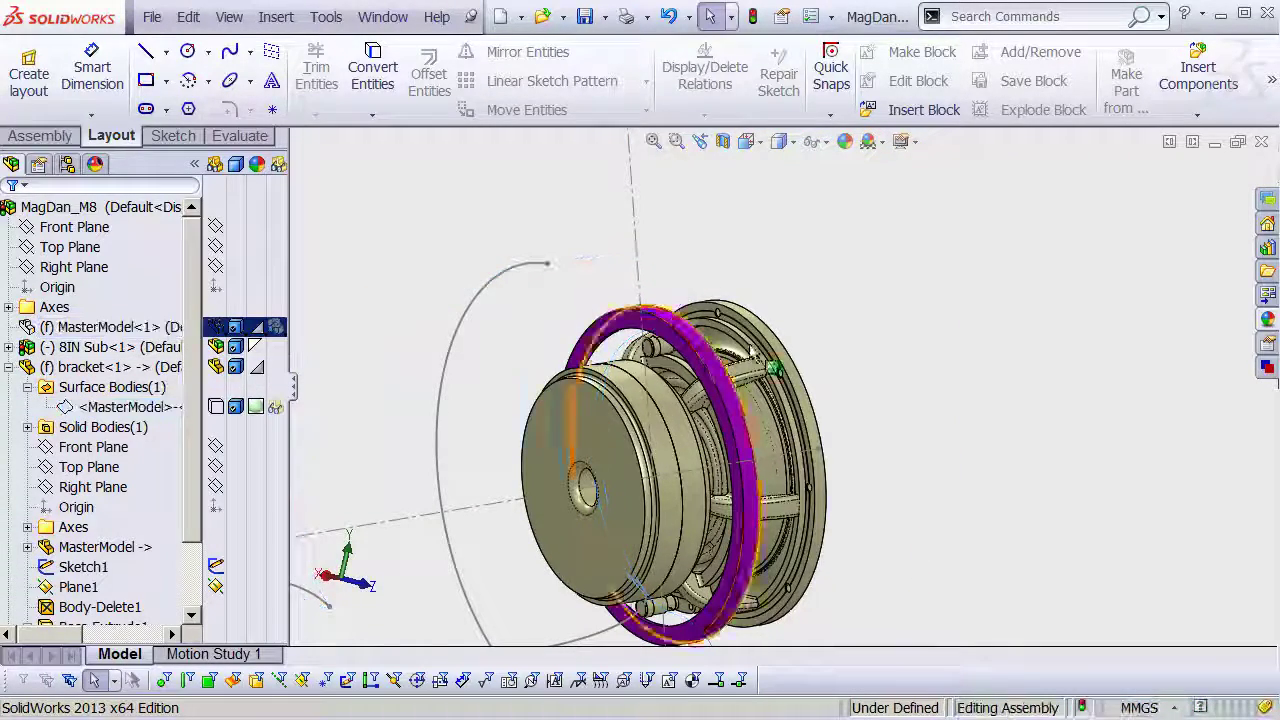
mouse_move(748, 363)
middle_mouse_down("shift")
mouse_move(830, 222)
mouse_move(870, 255)
middle_mouse_up("shift")
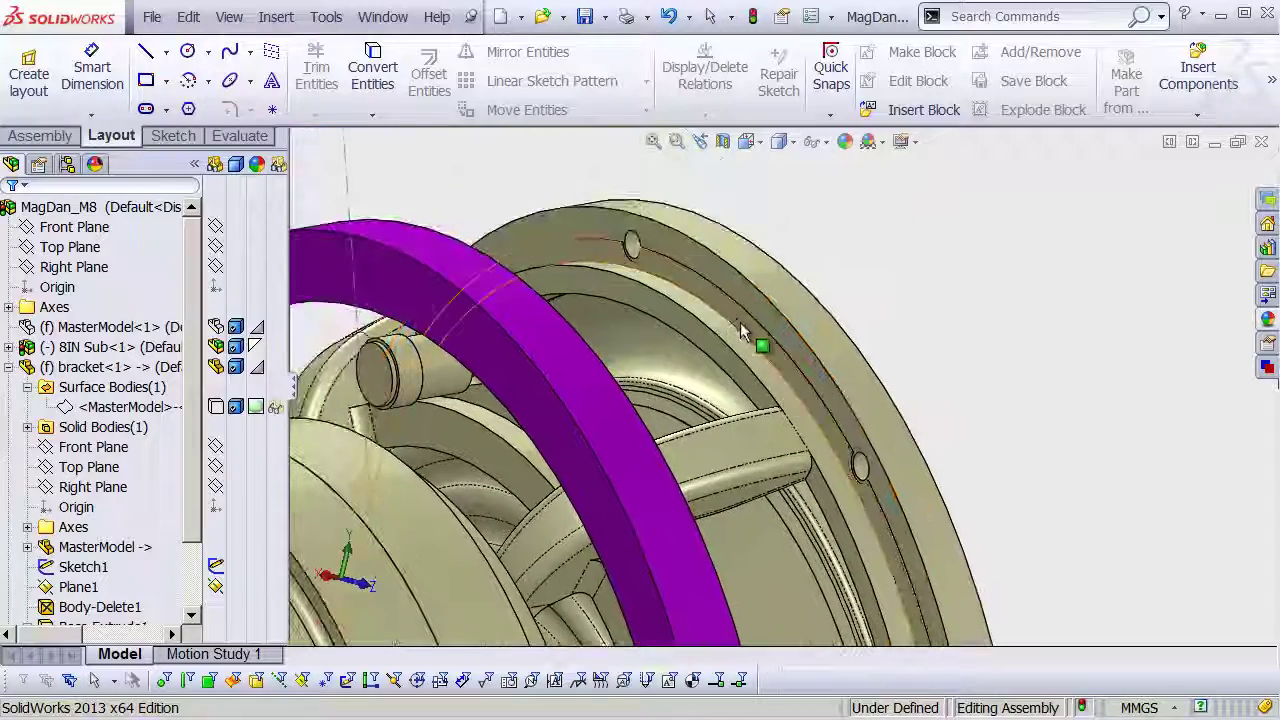
- Add a Coincident mate between the 8-Woofer Gasket face and the bracket's purple ring face
key("s")
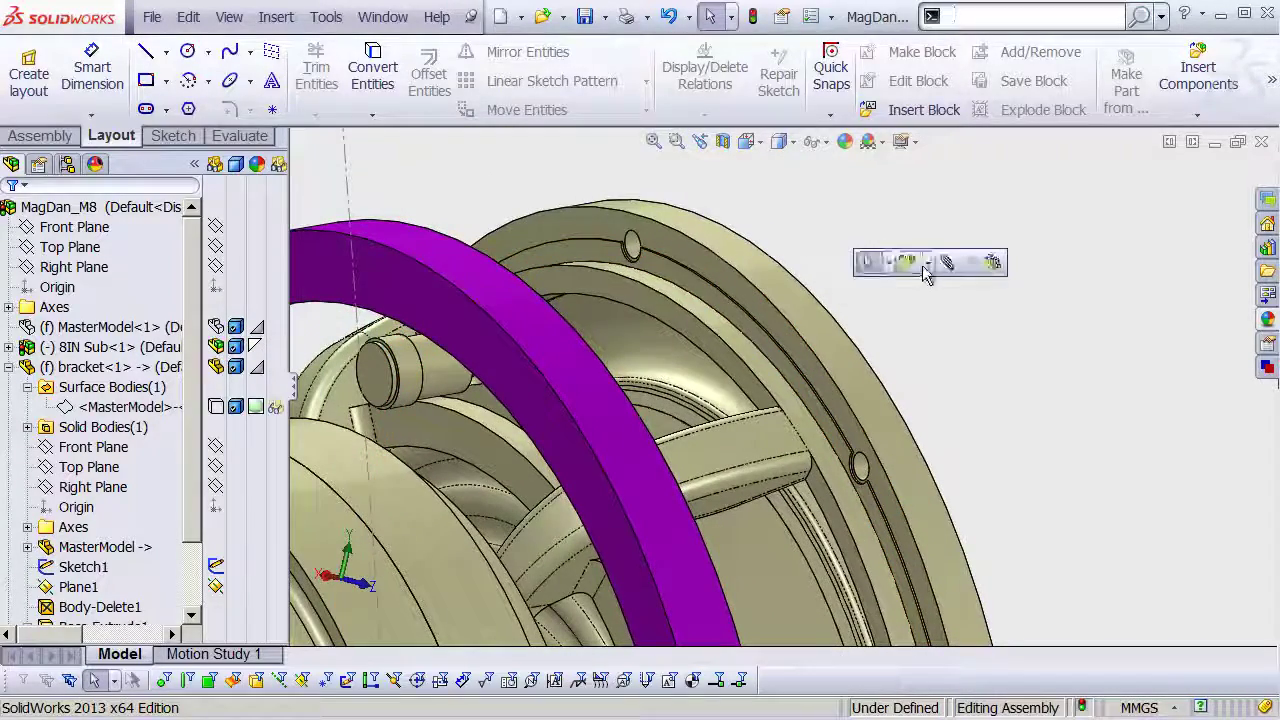
left_click(946, 264)
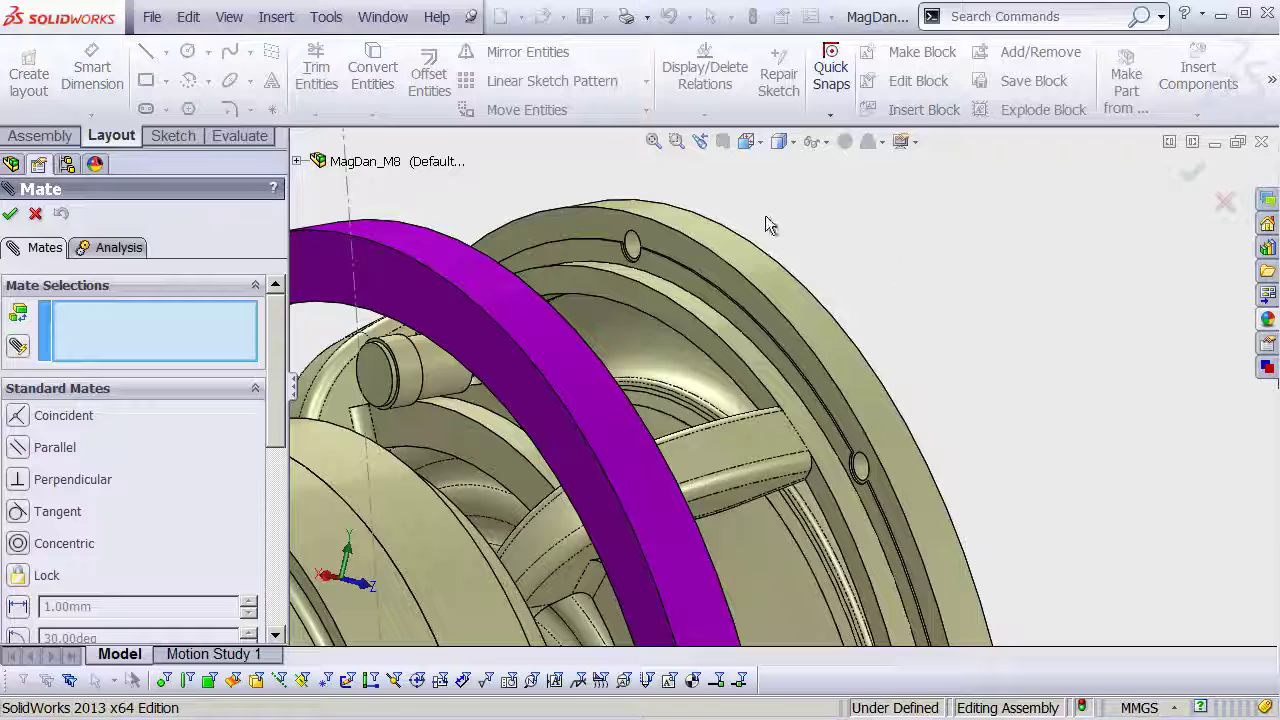
left_click(711, 297)
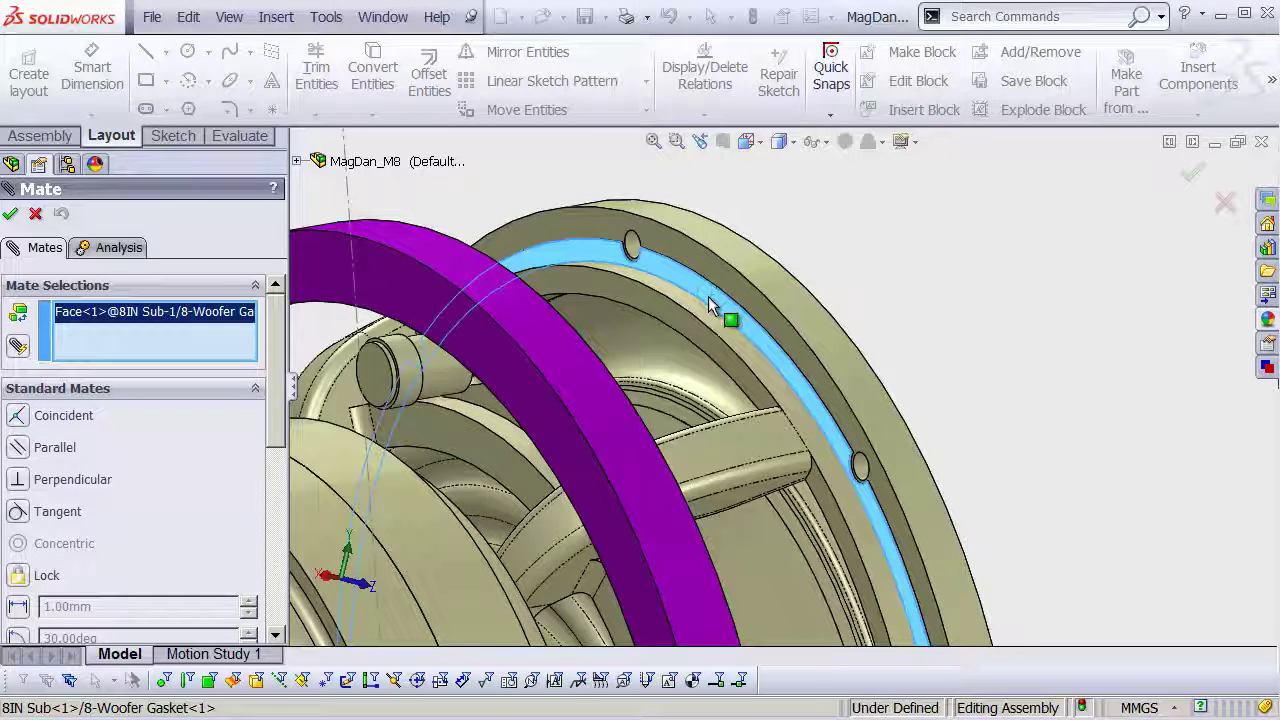
middle_click_drag(712, 298, 620, 300)
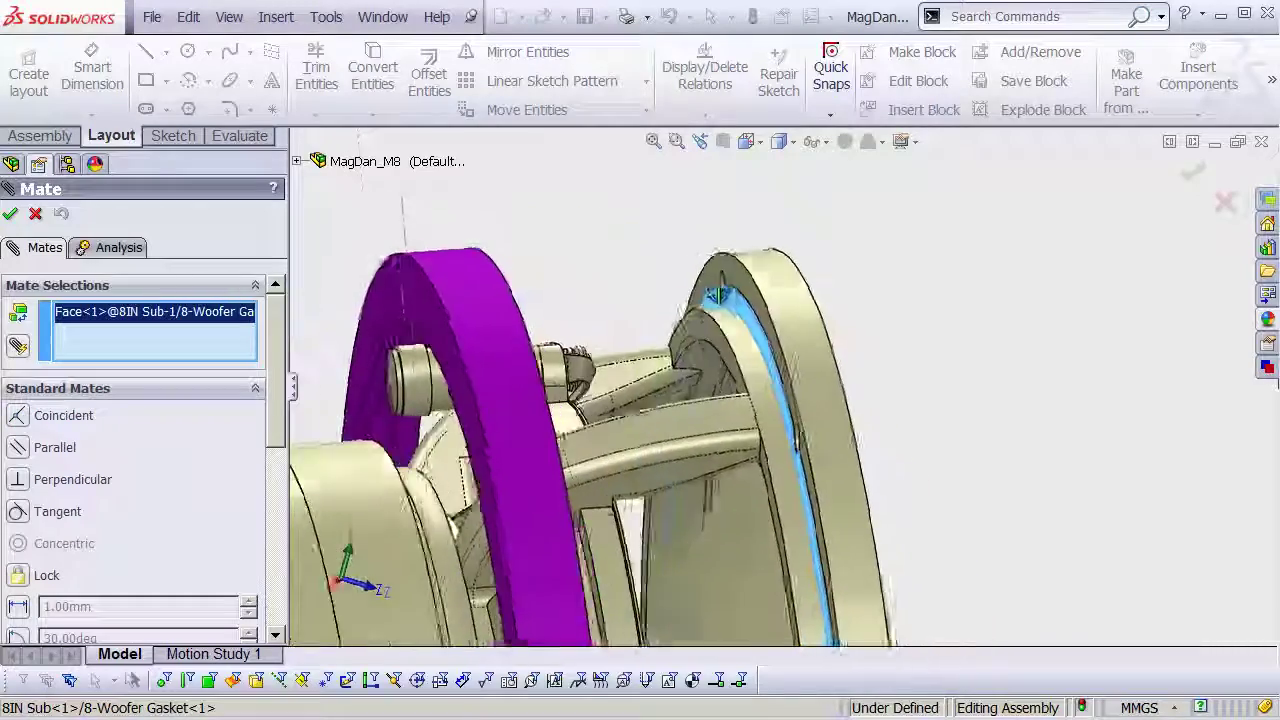
mouse_move(716, 296)
middle_mouse_down()
mouse_move(686, 286)
mouse_move(654, 298)
middle_mouse_up()
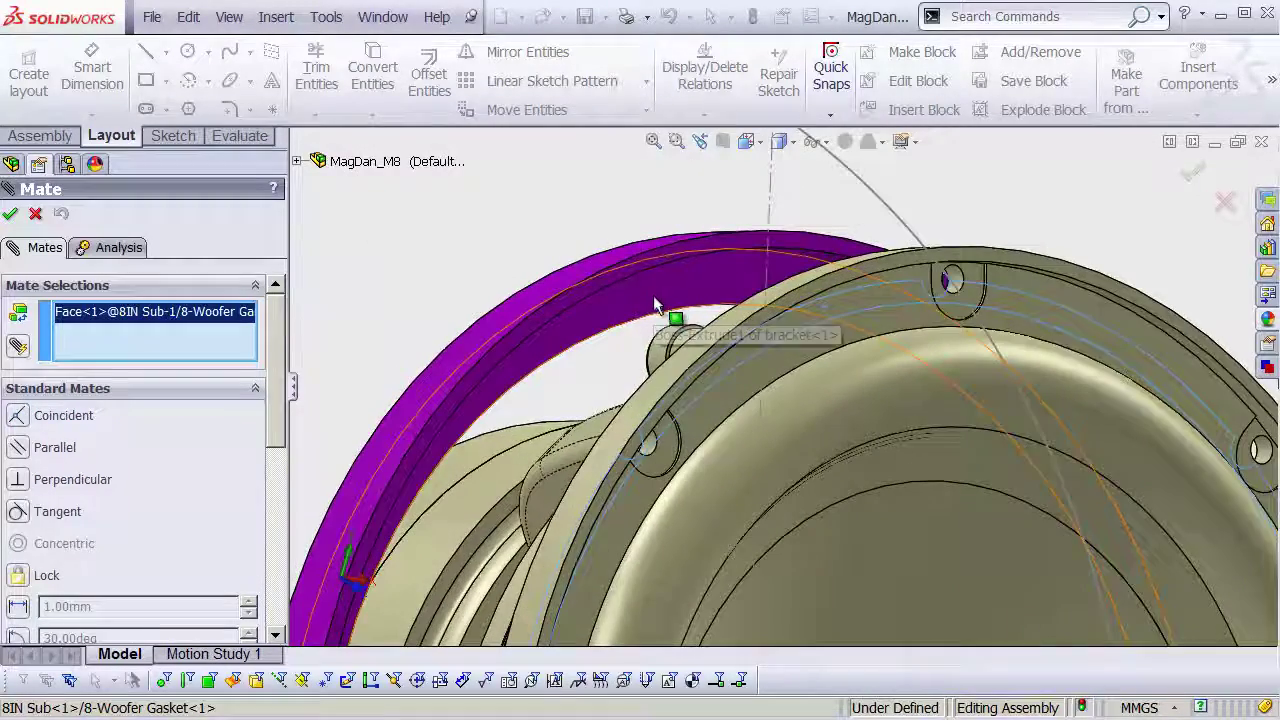
left_click(654, 300)
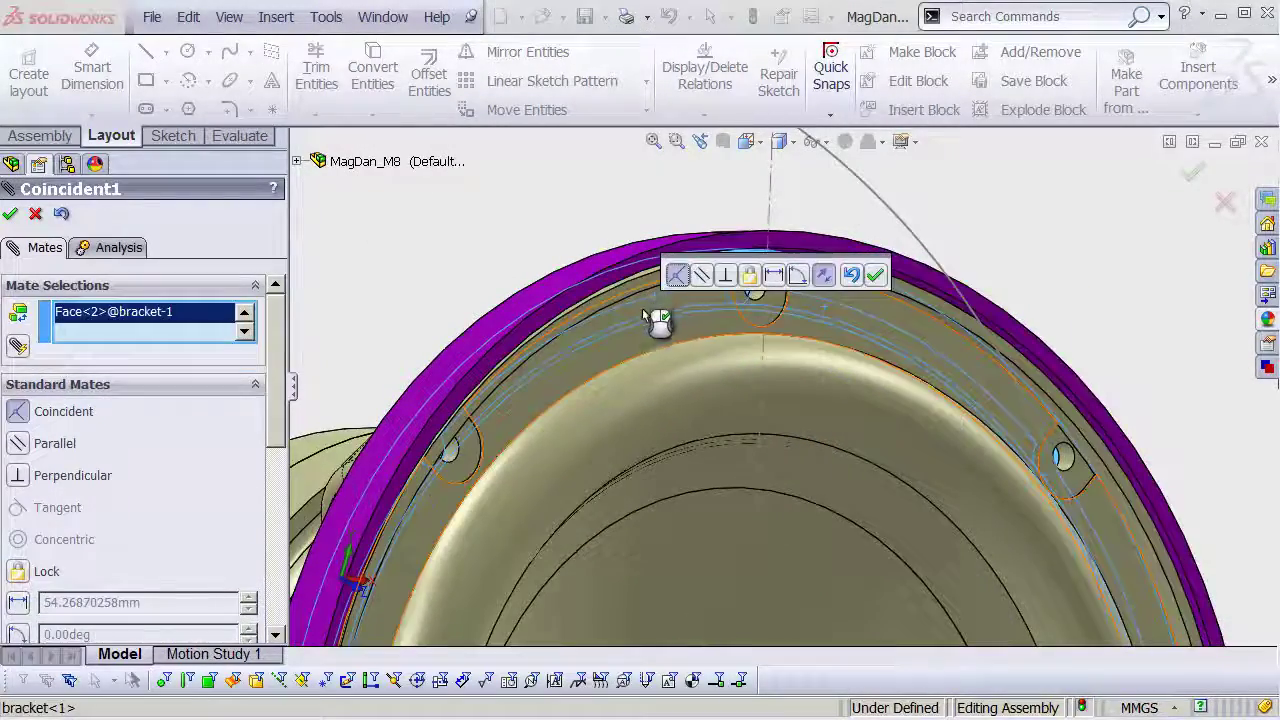
left_click(874, 276)
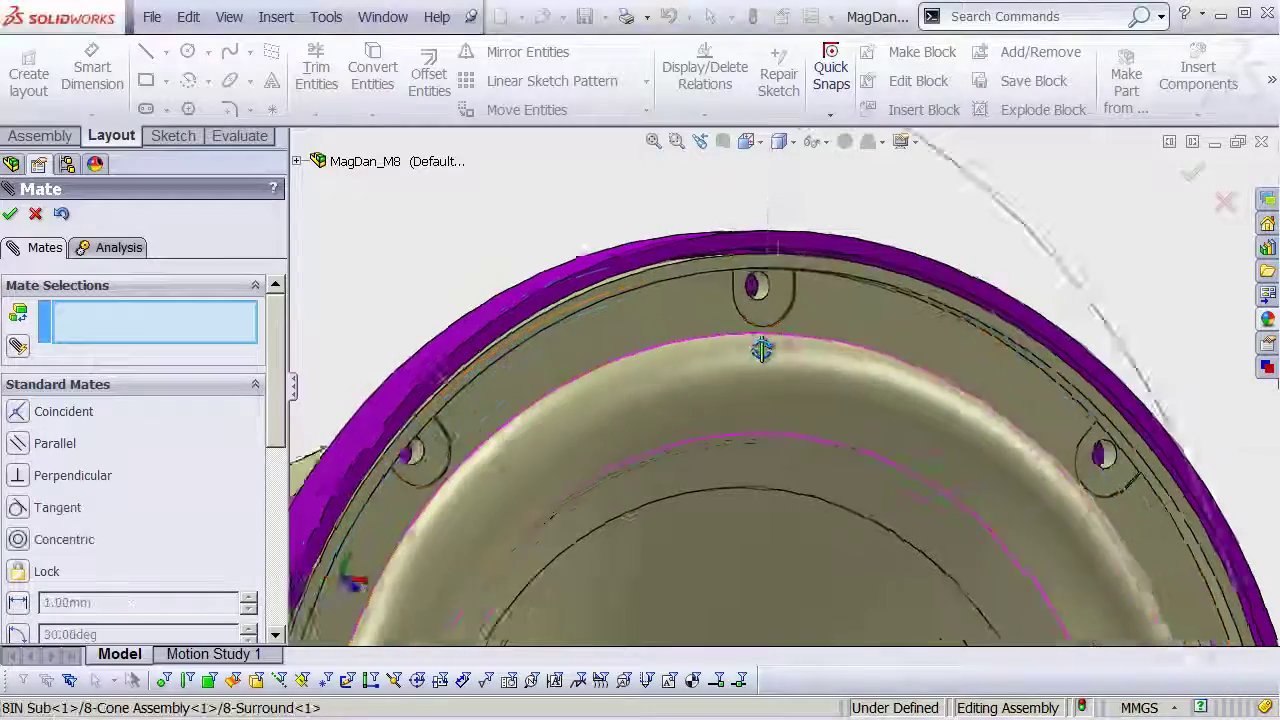
left_click(10, 213)
- In front view, rotate the woofer until its rim mounting holes align with the bracket notches
left_click_drag(686, 325, 693, 405)
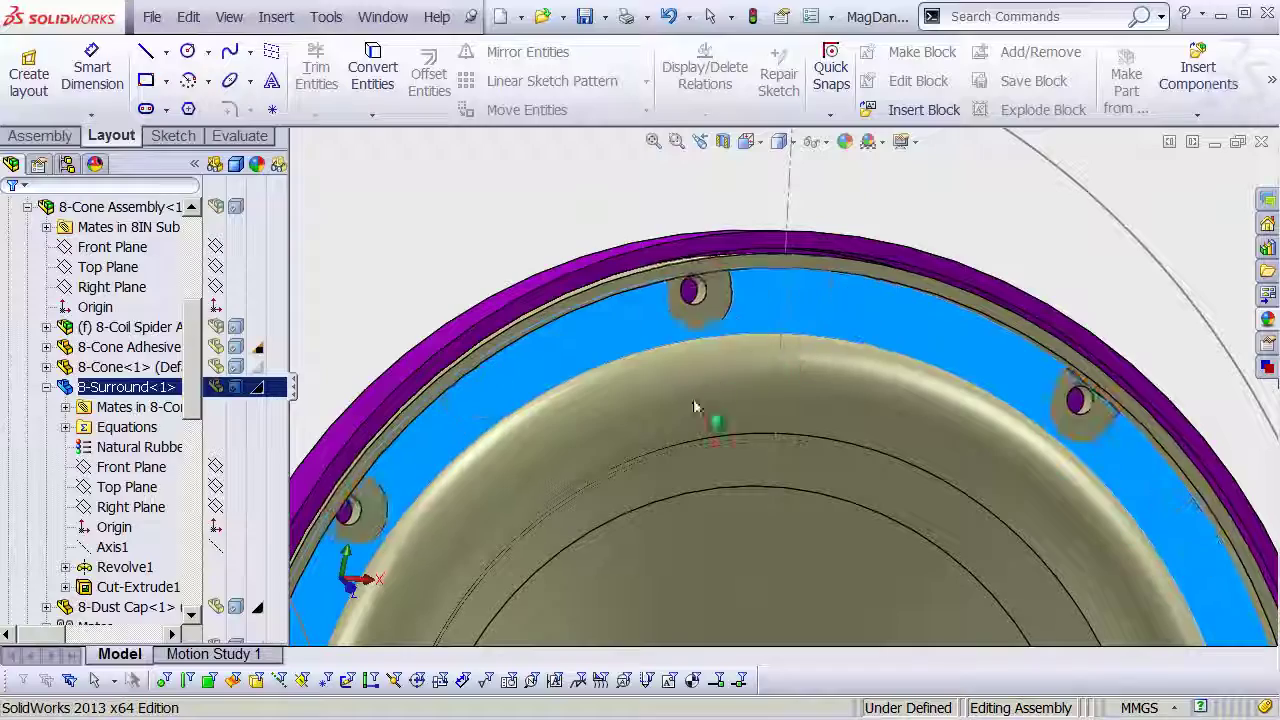
key("ctrl+7")
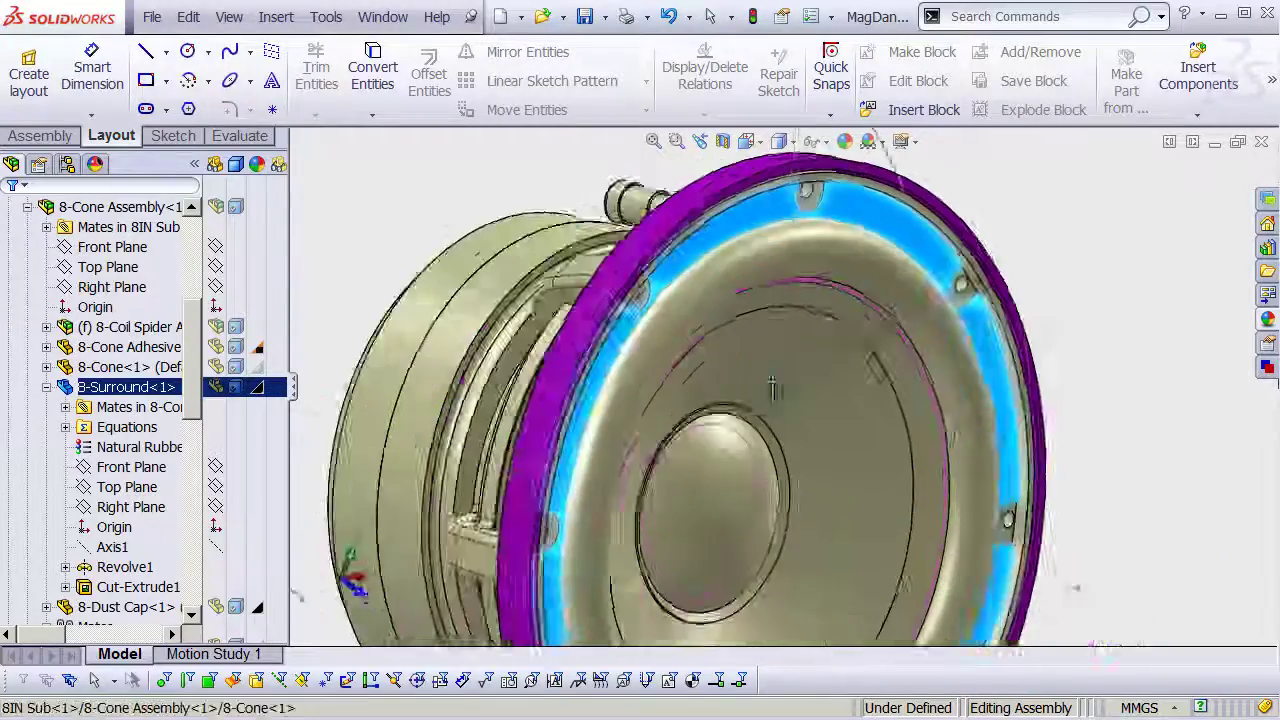
left_click(772, 388)
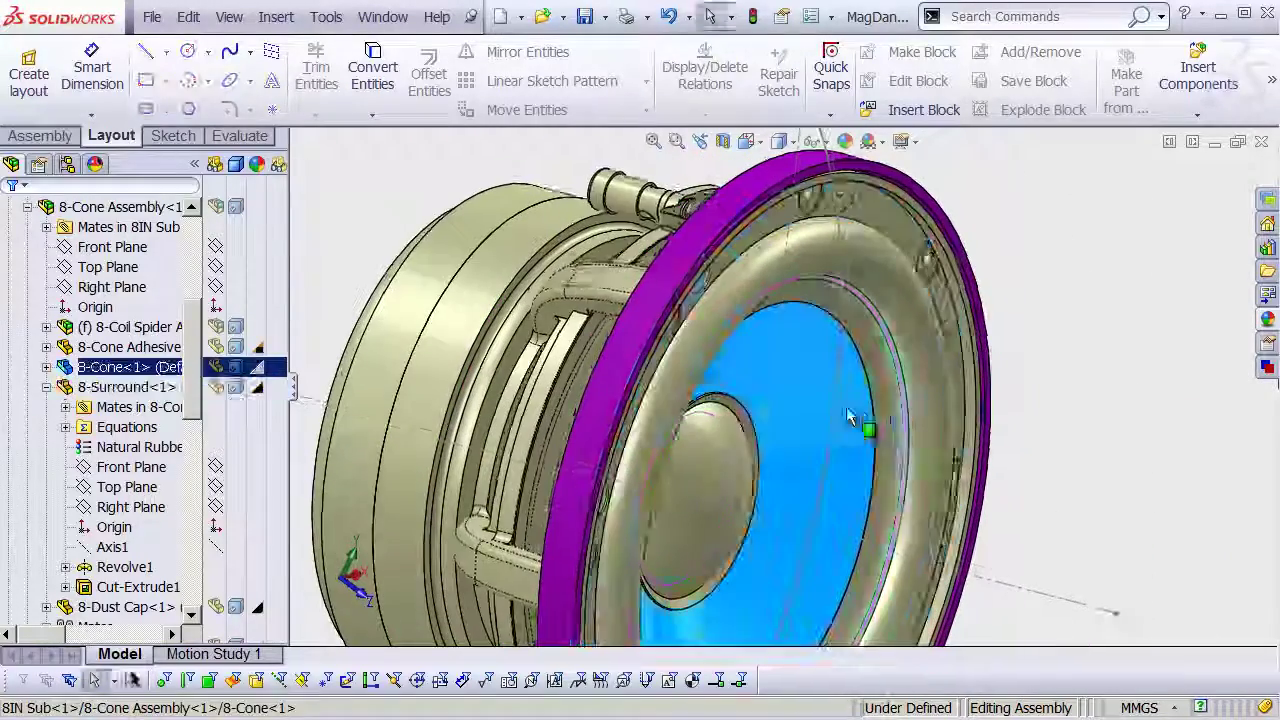
left_click(771, 293)
middle_click_drag(771, 300, 760, 270, "shift")
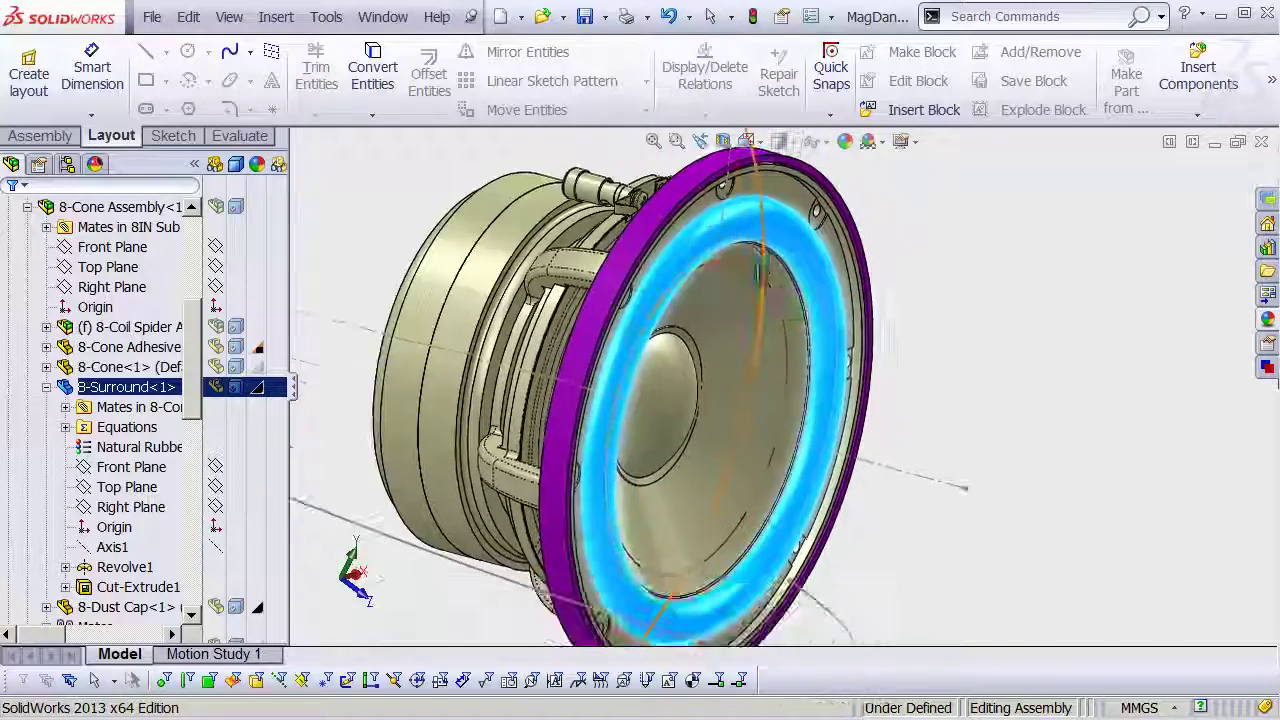
key("ctrl+1")
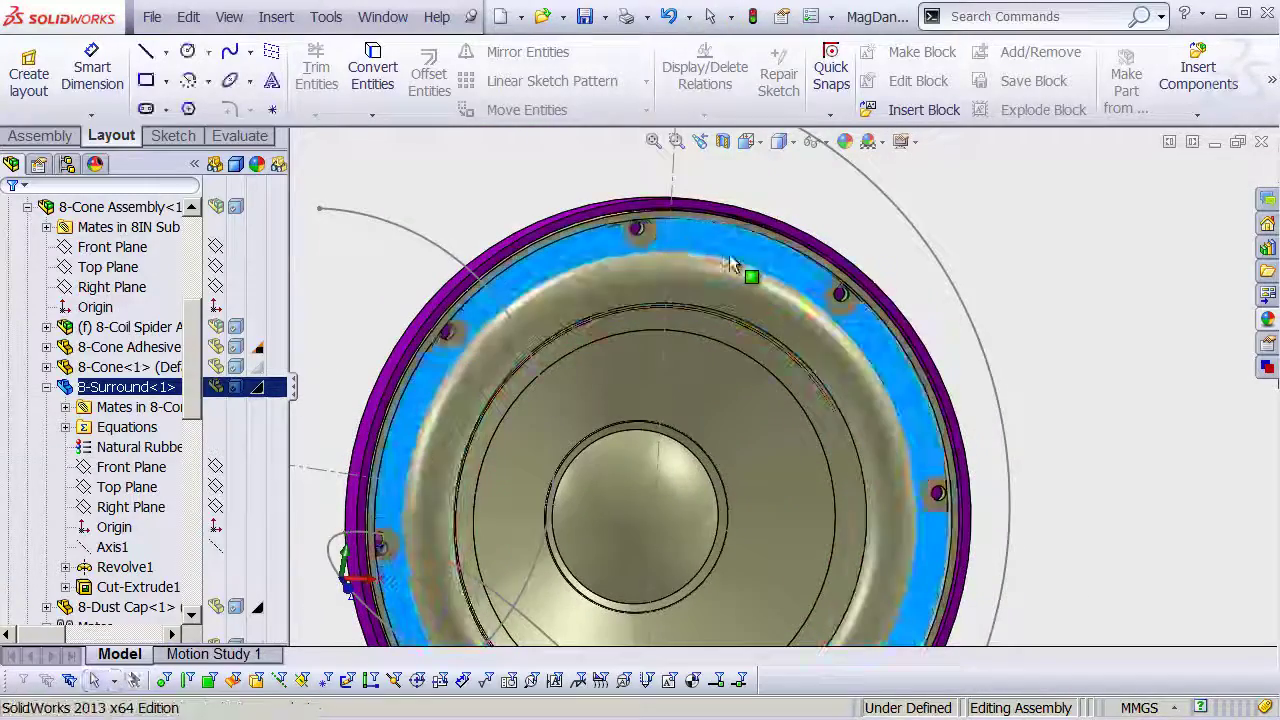
left_click_drag(730, 263, 795, 320)
left_click_drag(670, 270, 700, 252)
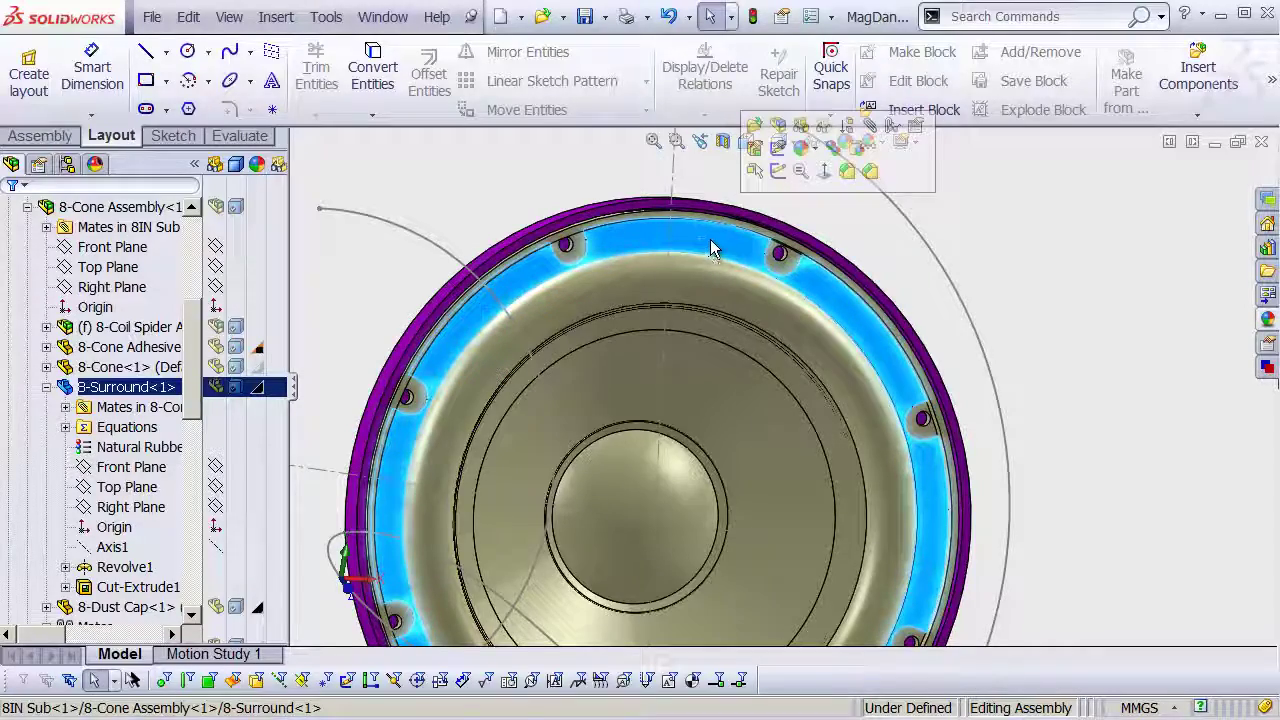
middle_click_drag(710, 239, 848, 213, "shift")
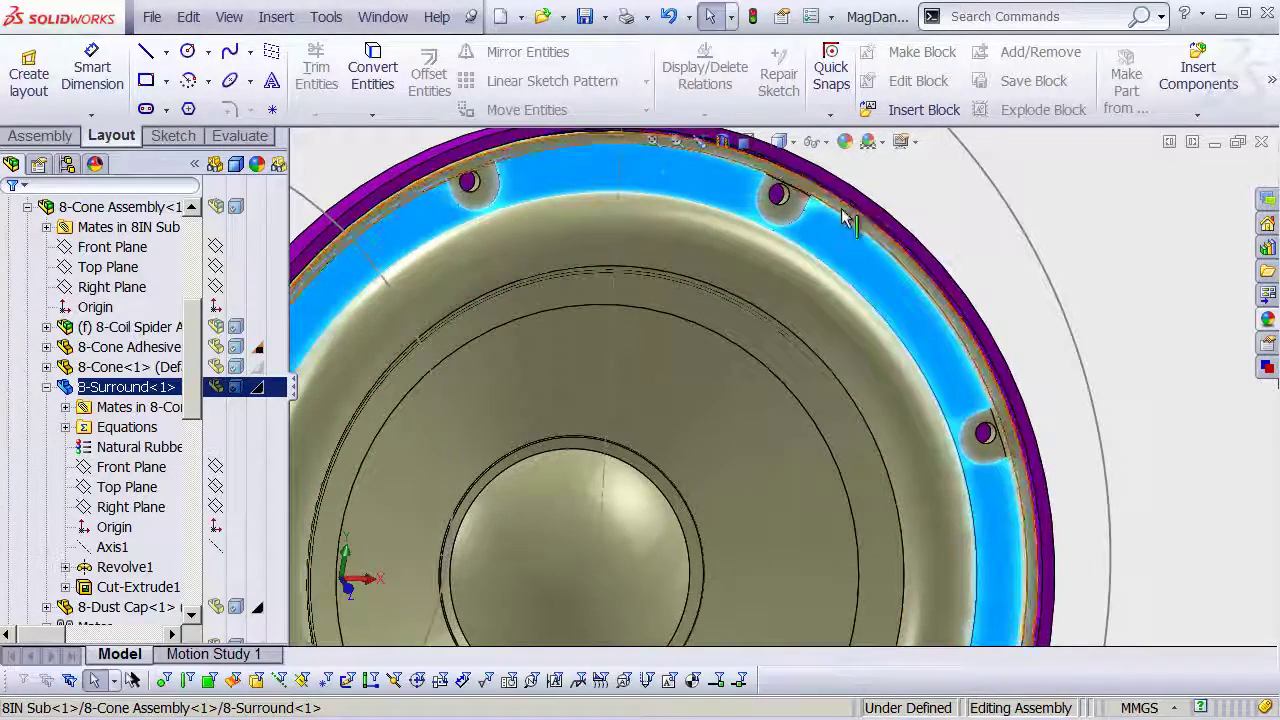
left_click(847, 211)
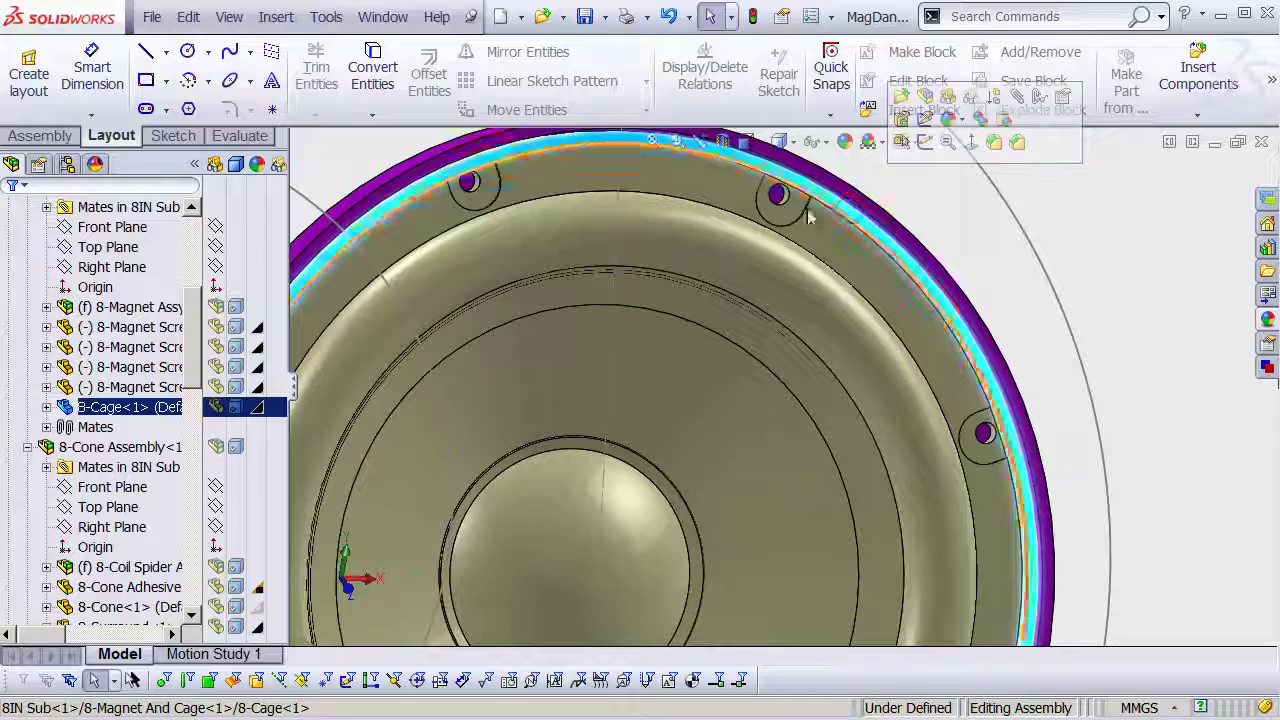
- Mate the 8-Cage Right Plane coincident with the assembly's Right Plane, fully defining the assembly
left_click(118, 415)
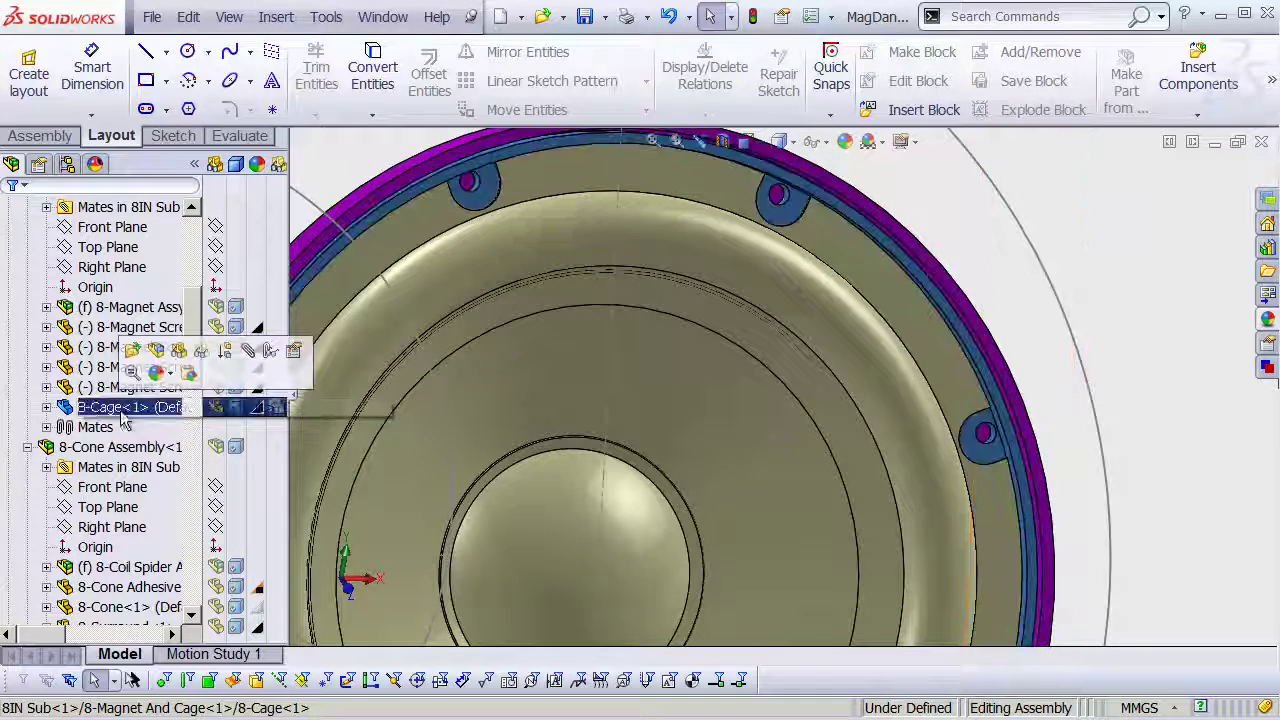
left_click(47, 407)
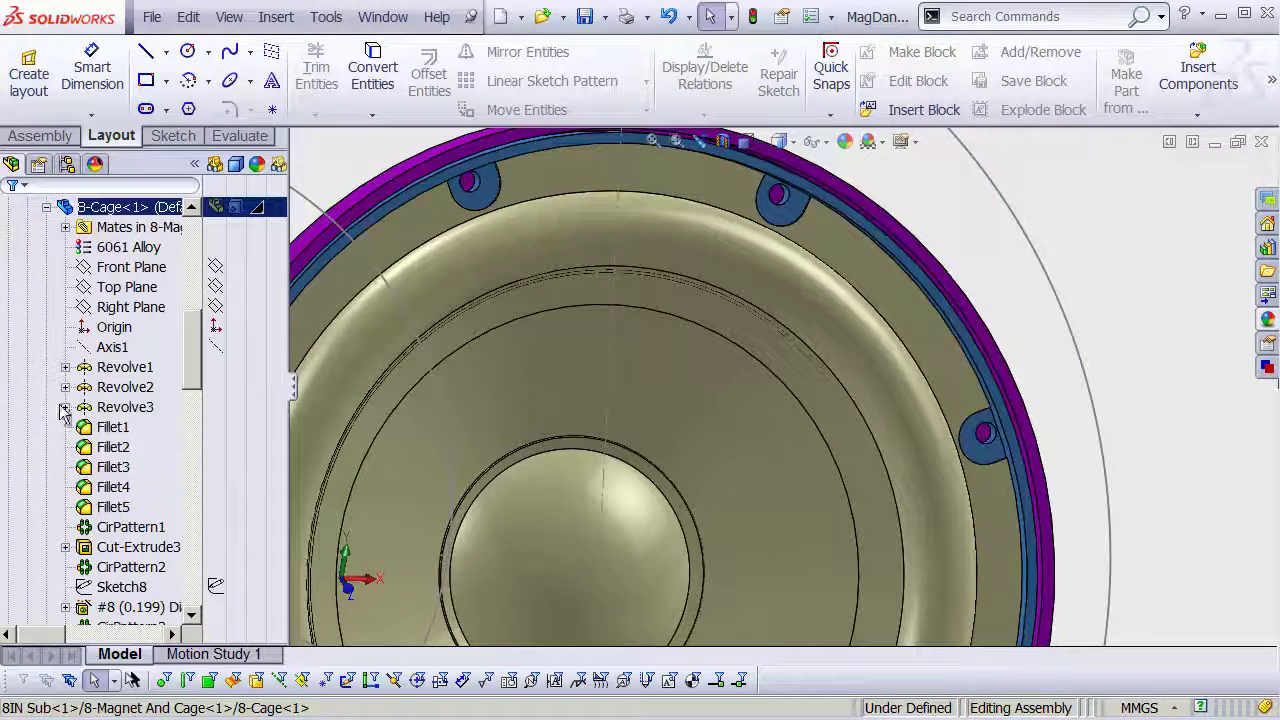
left_click(131, 309)
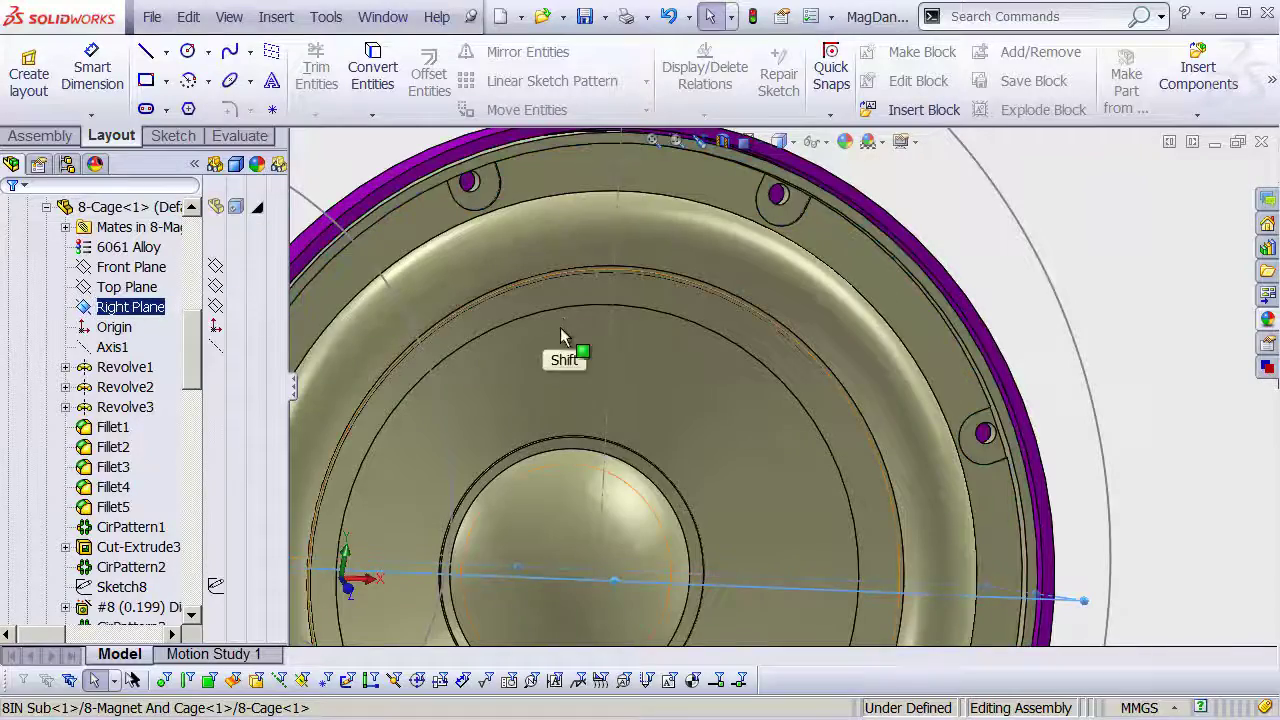
scroll(563, 351, "up", 5)
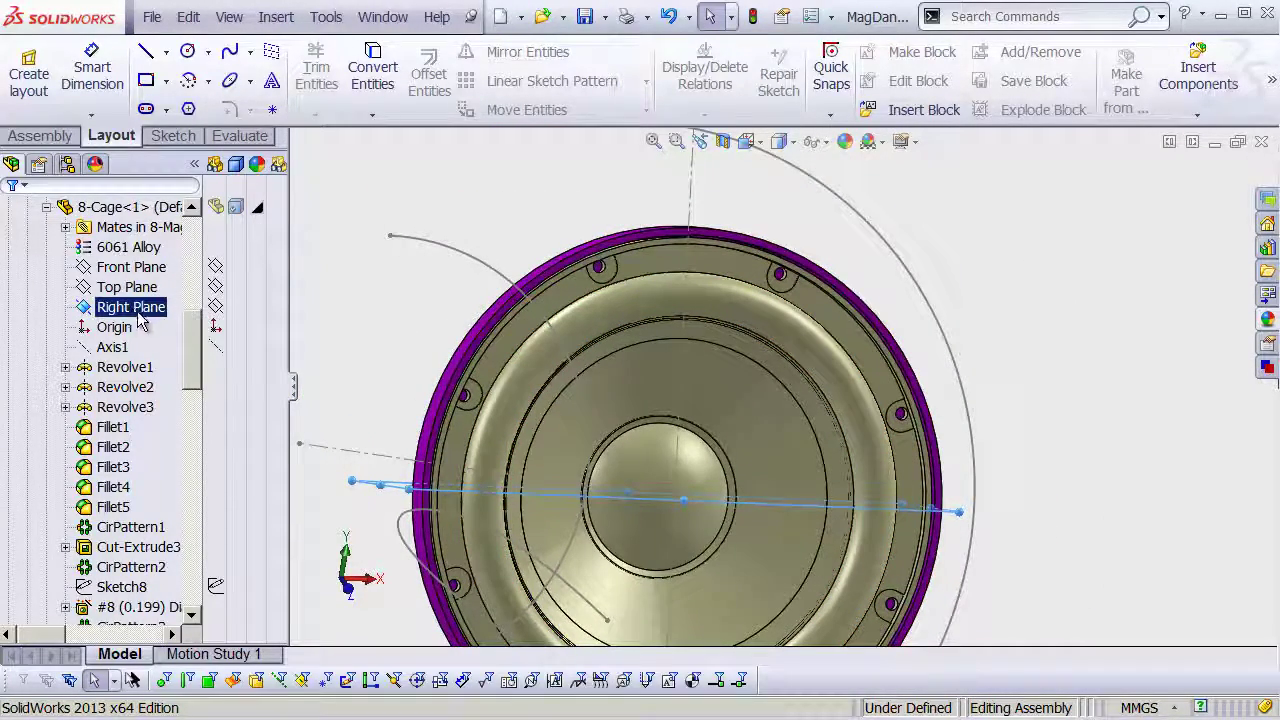
scroll(193, 348, "up", 2)
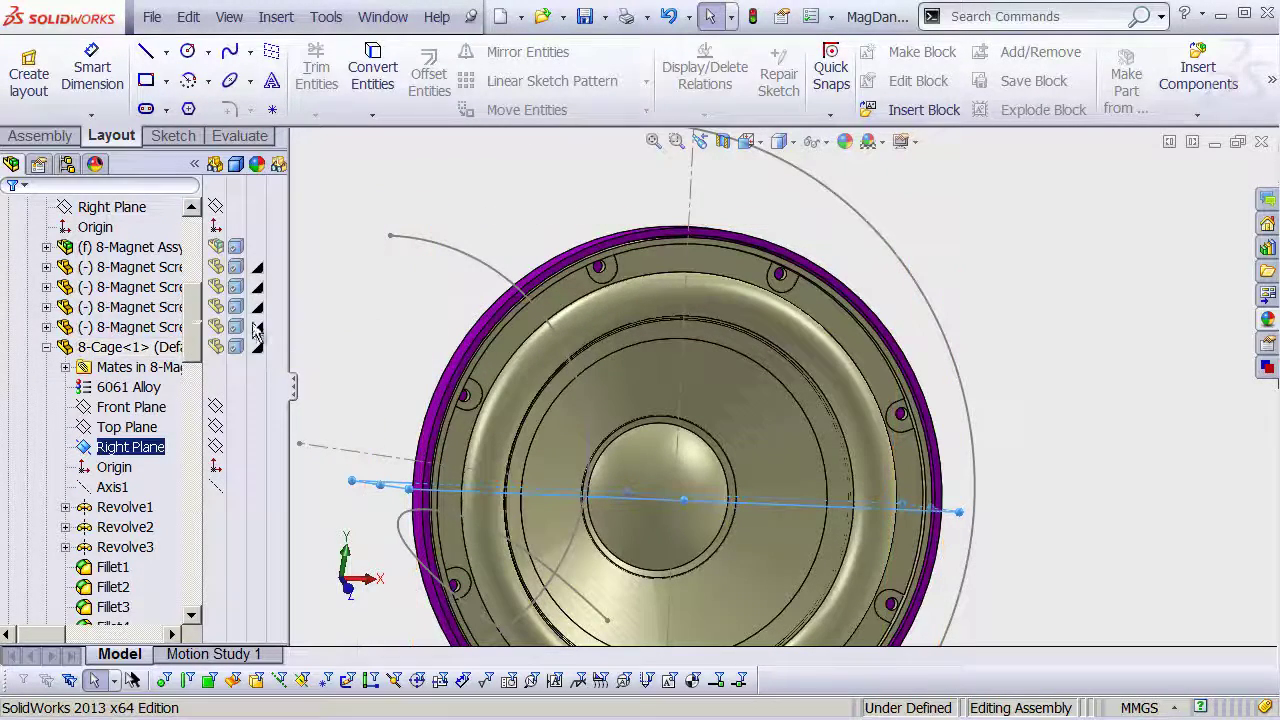
left_click(455, 281)
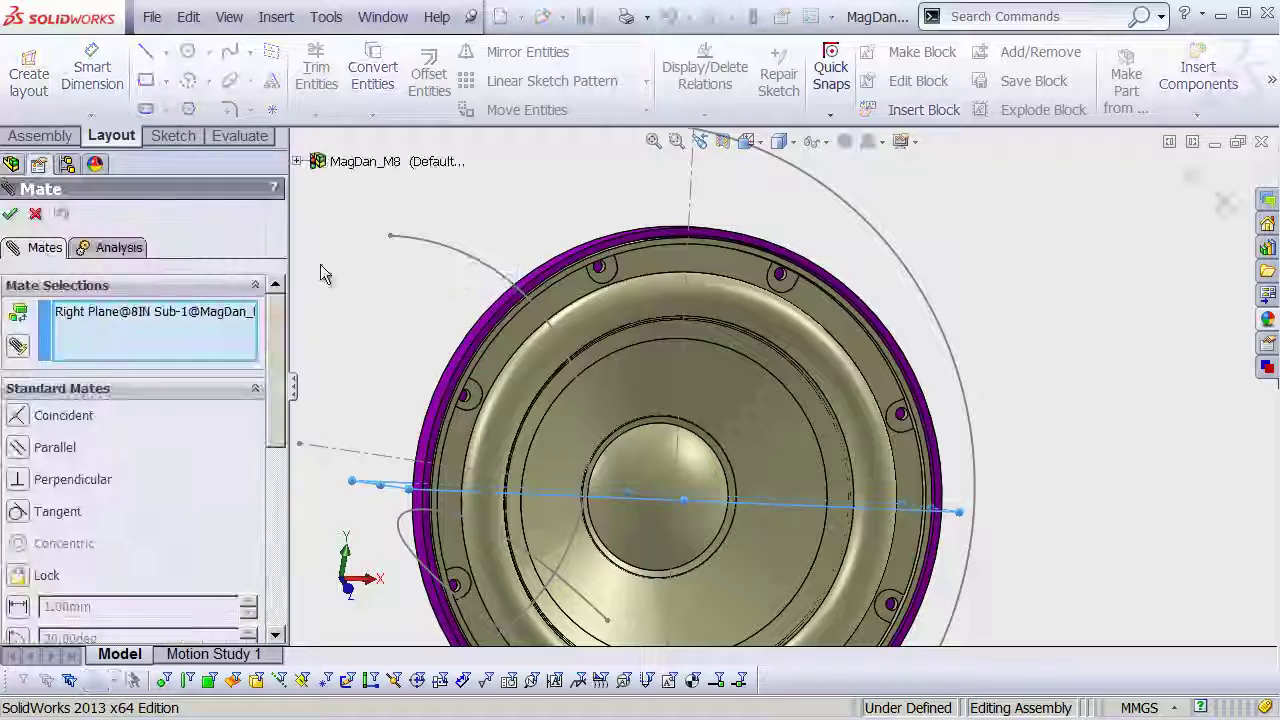
left_click(298, 161)
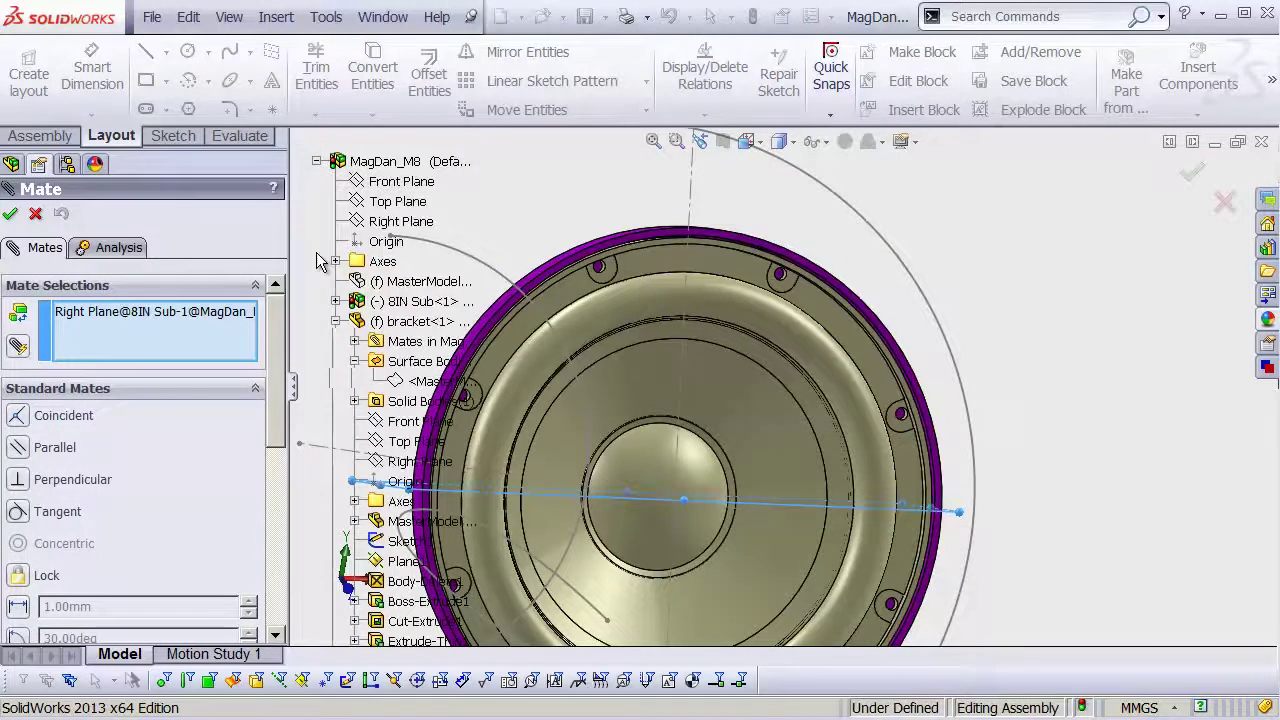
left_click(388, 226)
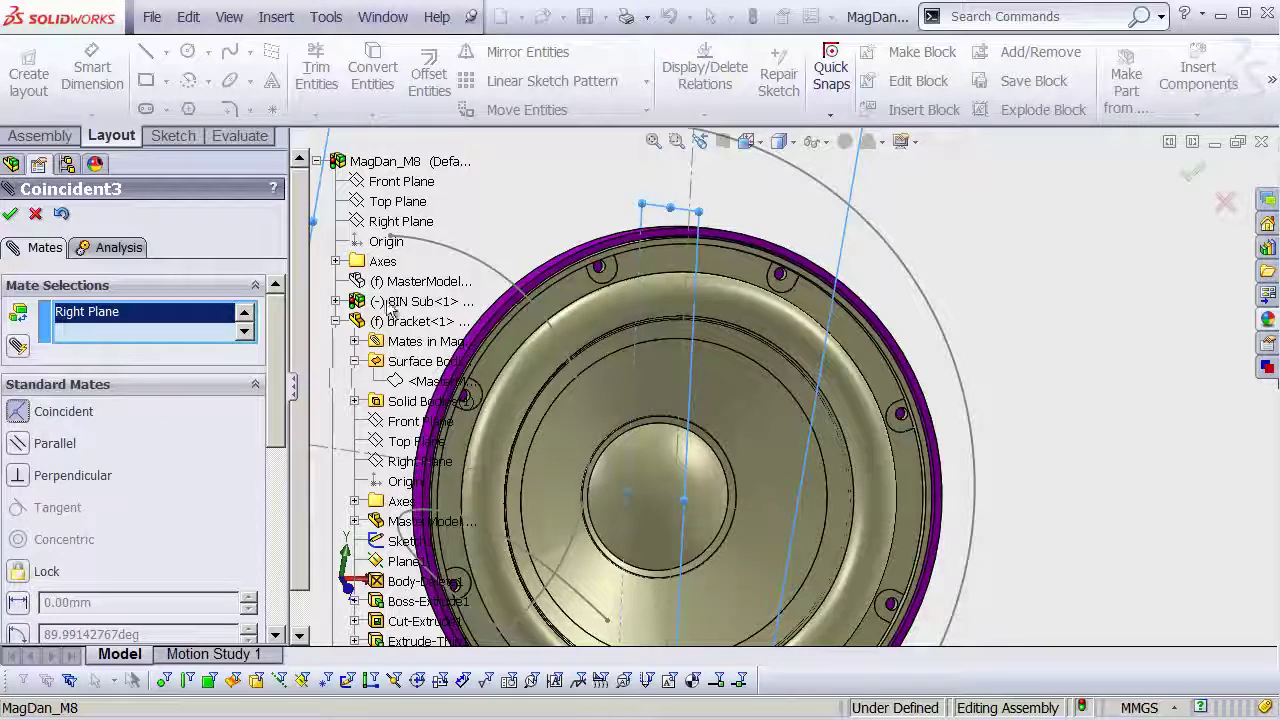
scroll(716, 310, "up", 3)
scroll(716, 310, "up", 2)
scroll(716, 310, "up", 1)
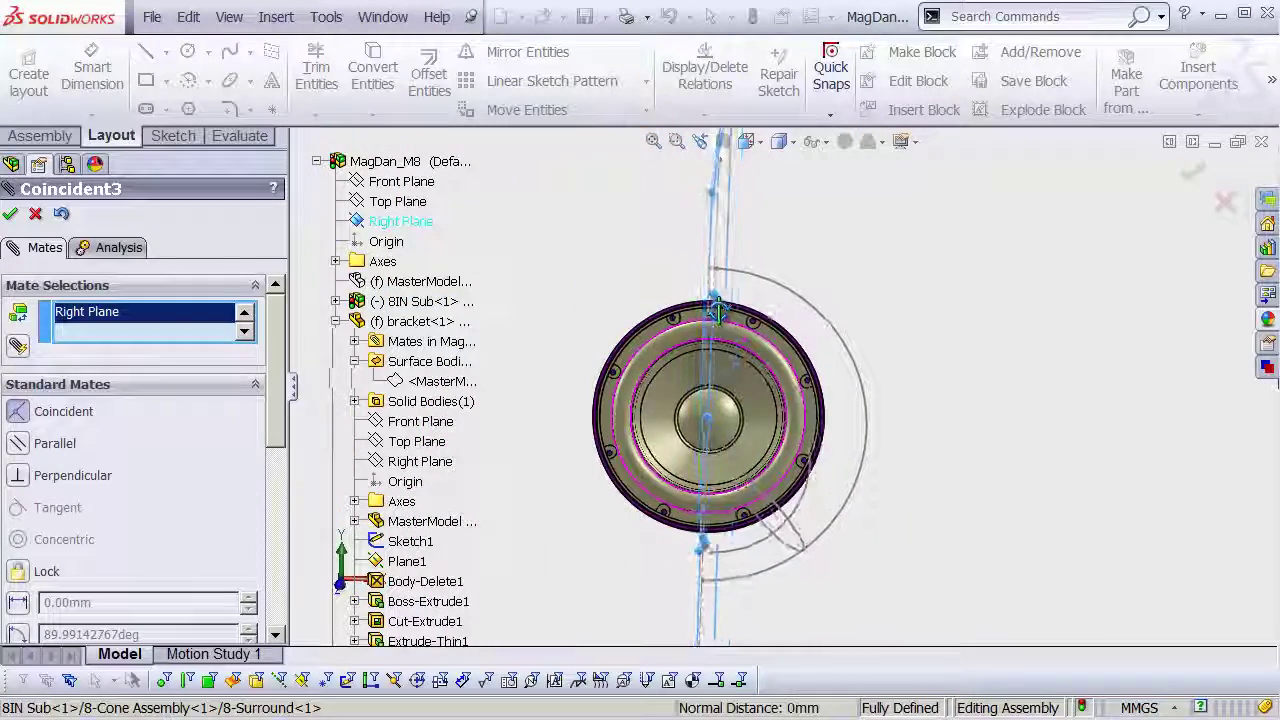
middle_click_drag(716, 310, 905, 308)
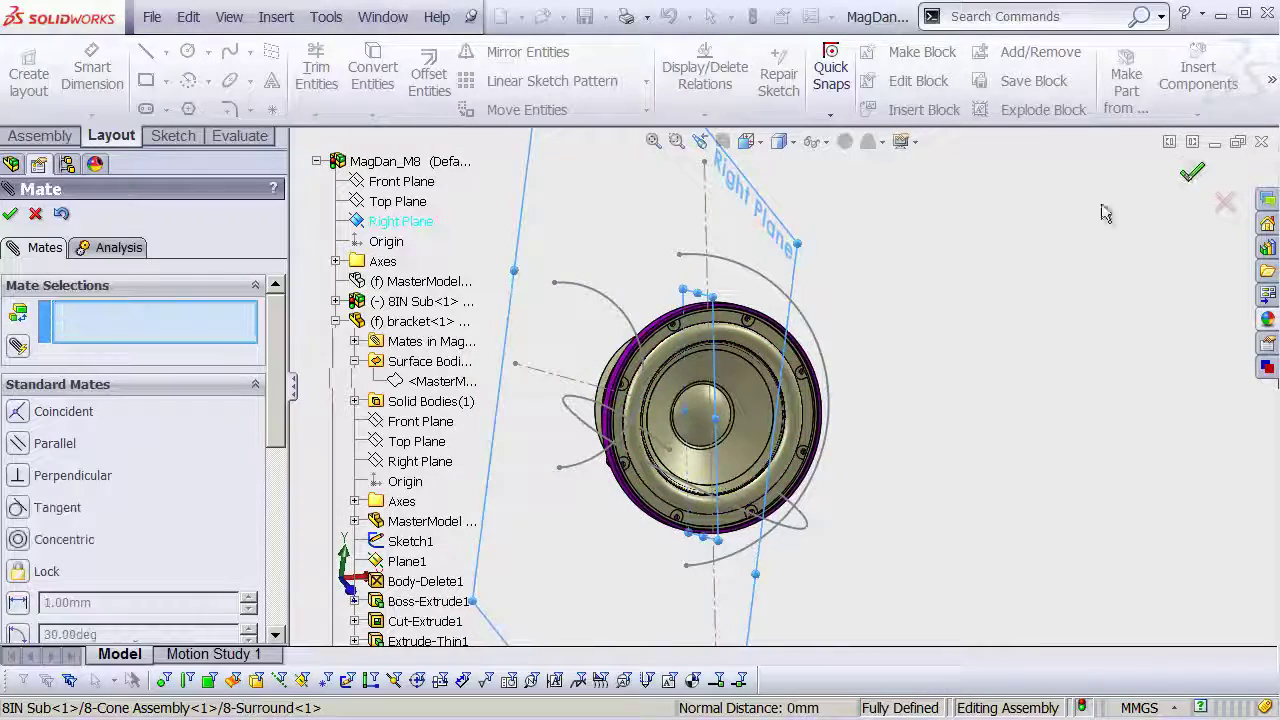
- Close the Mate PropertyManager and orbit around the now fixed subwoofer assembly
mouse_move(677, 323)
middle_mouse_down("shift")
mouse_move(700, 343)
mouse_move(743, 275)
middle_mouse_up("shift")
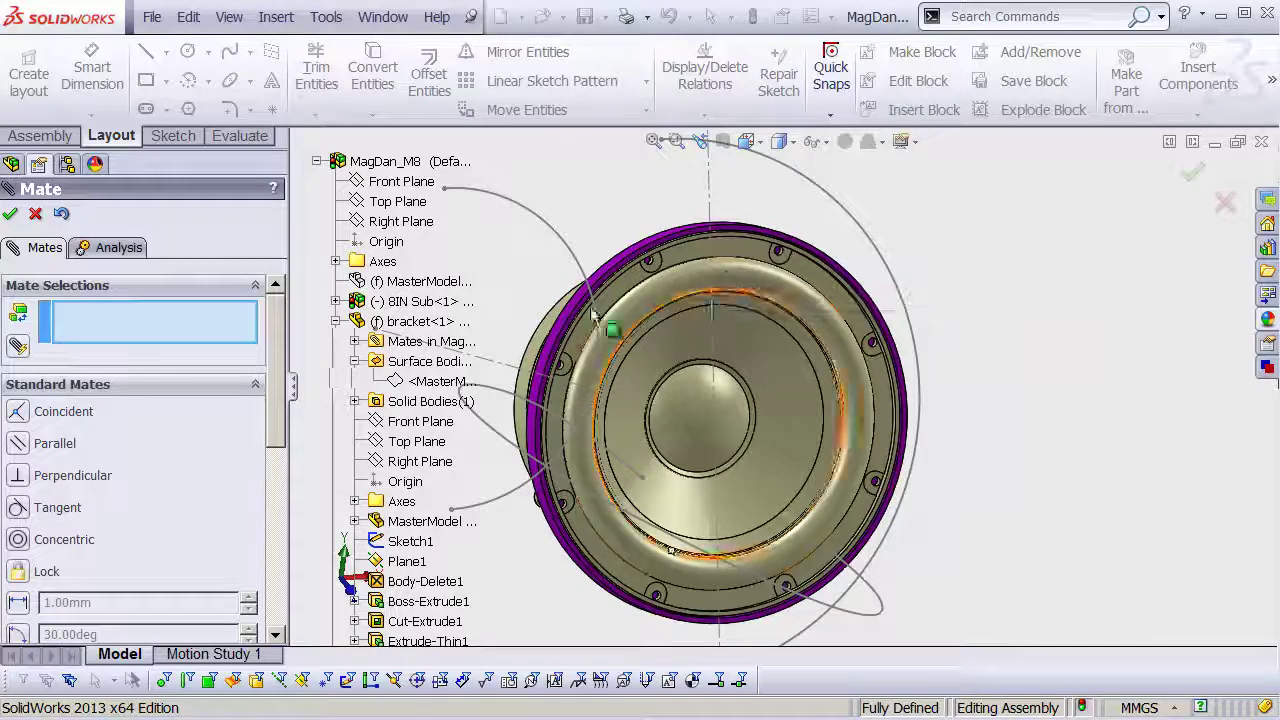
left_click(35, 215)
mouse_move(589, 312)
middle_mouse_down()
mouse_move(732, 343)
mouse_move(775, 372)
mouse_move(680, 295)
mouse_move(634, 314)
mouse_move(677, 323)
middle_mouse_up()
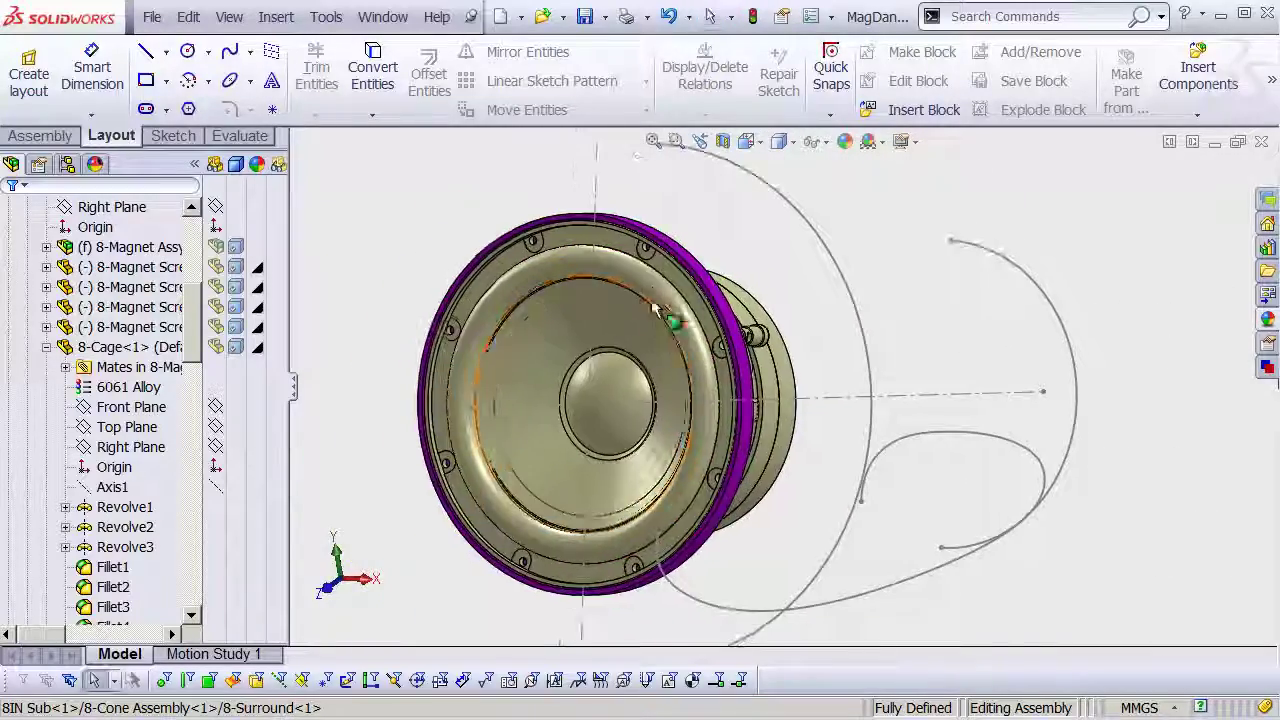